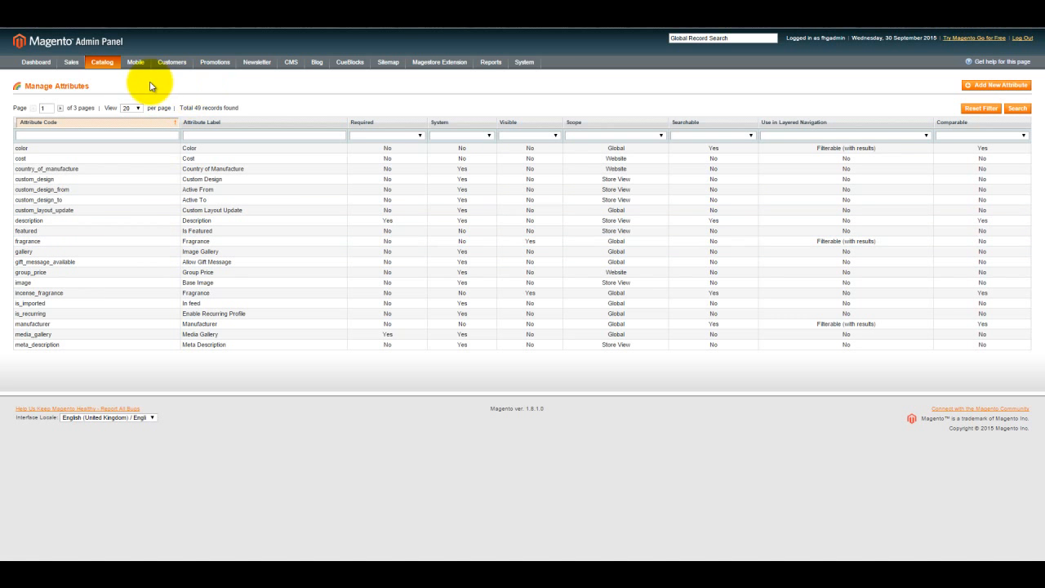
- Open the product management page and start adding a new product
mouse_move(104, 65)
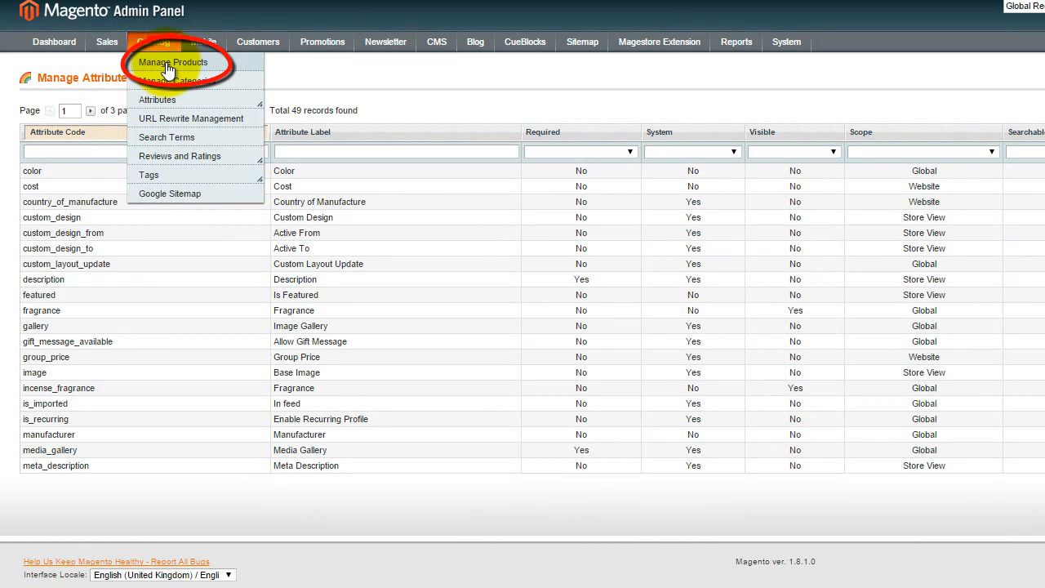
left_click(167, 66)
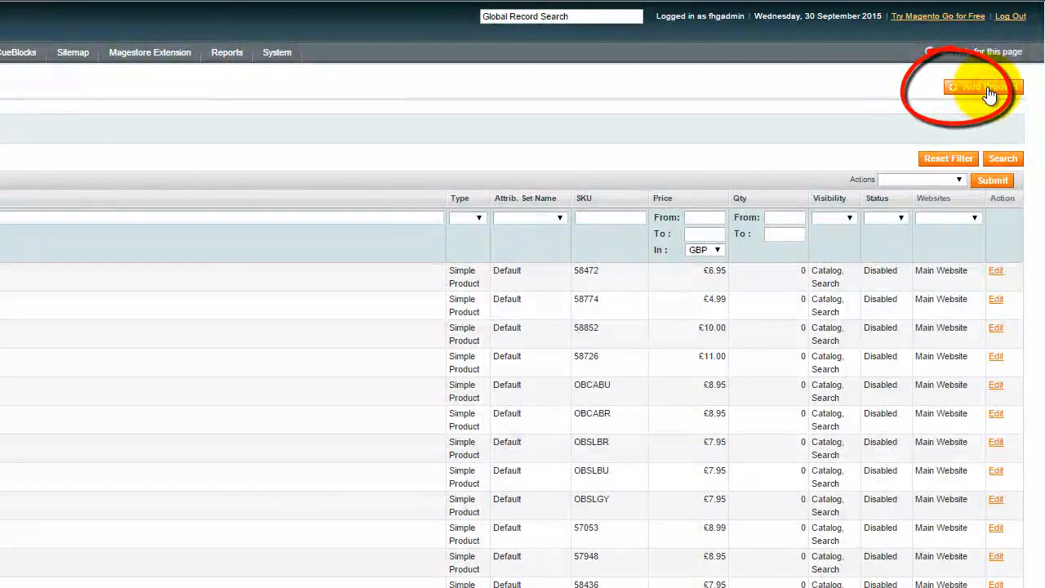
left_click(987, 90)
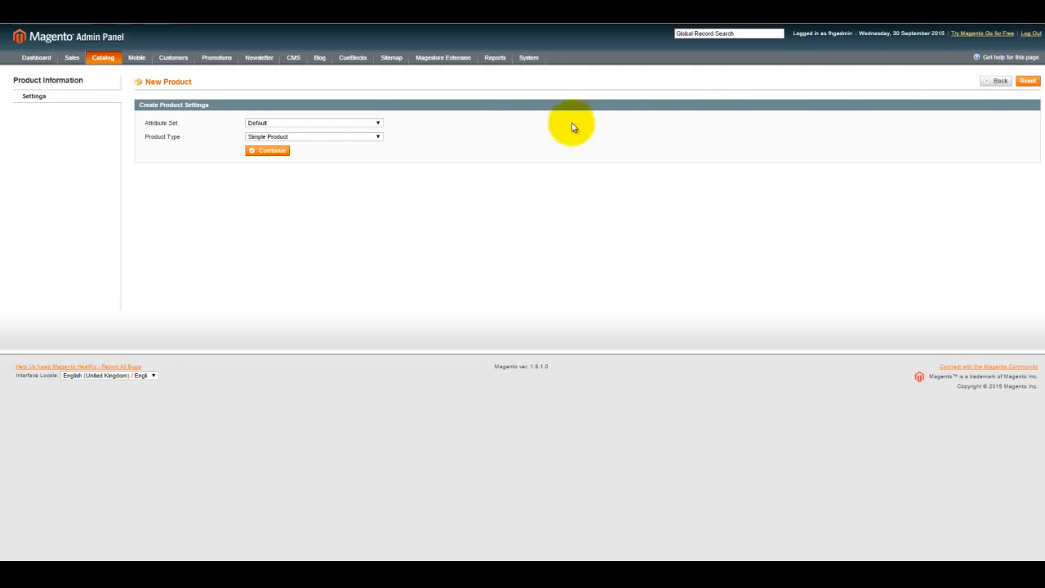
- Set the new product up as a Configurable Product with the Default attribute set and Fragrance as its configurable attribute
left_click(378, 124)
left_click(378, 128)
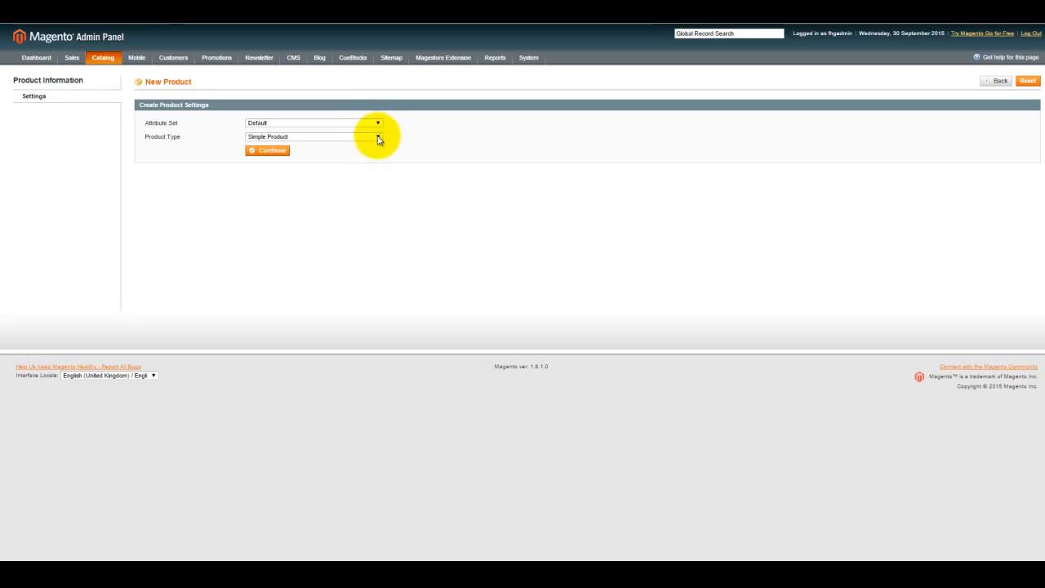
left_click(378, 139)
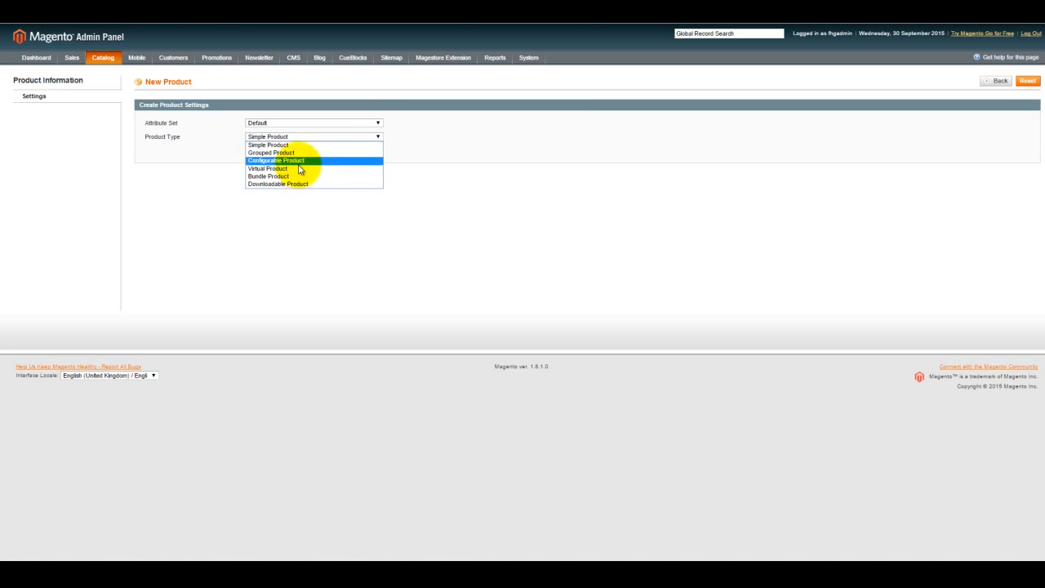
left_click(273, 152)
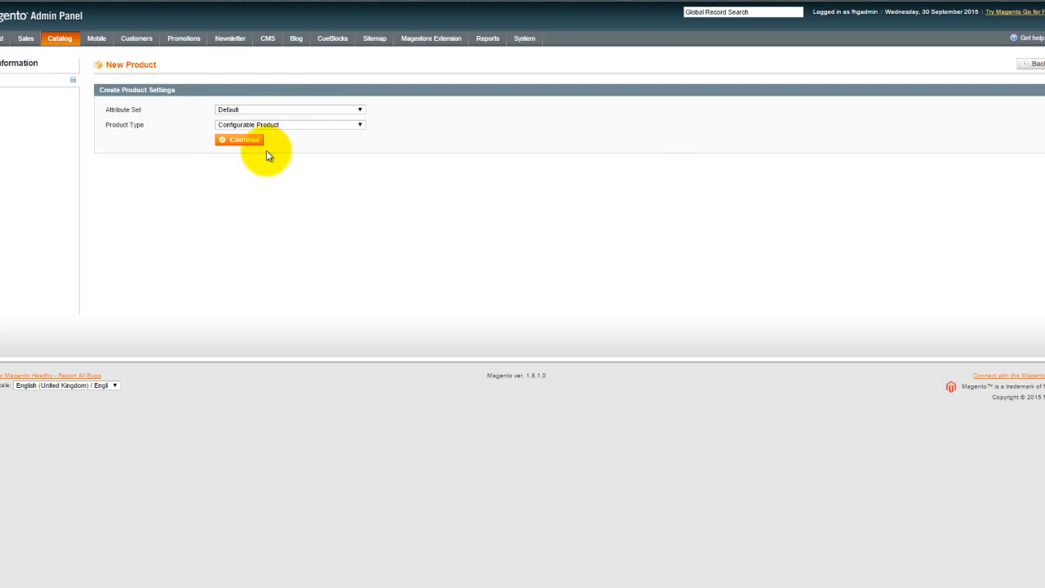
left_click(245, 145)
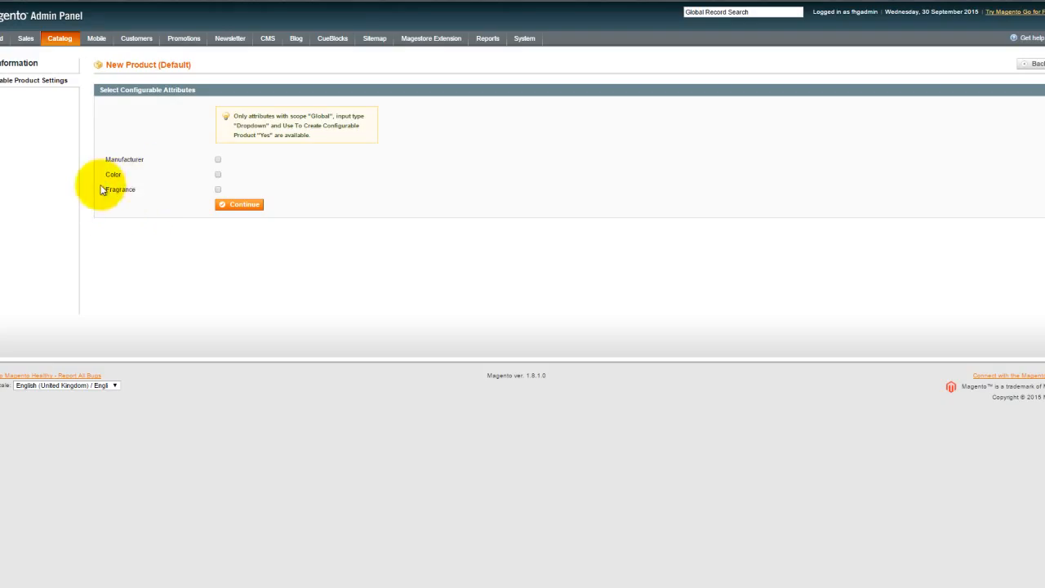
left_click(216, 190)
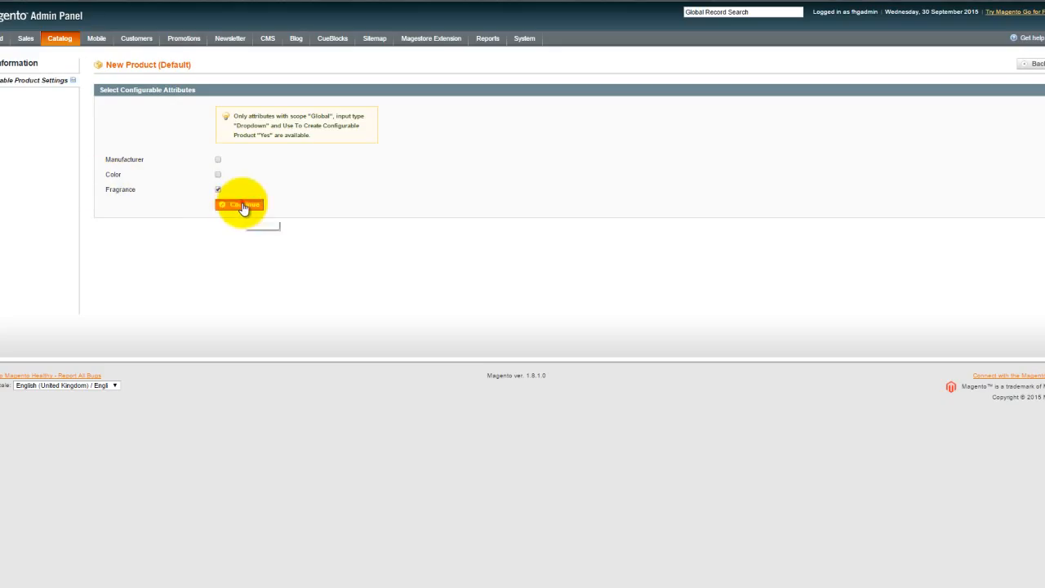
left_click(242, 206)
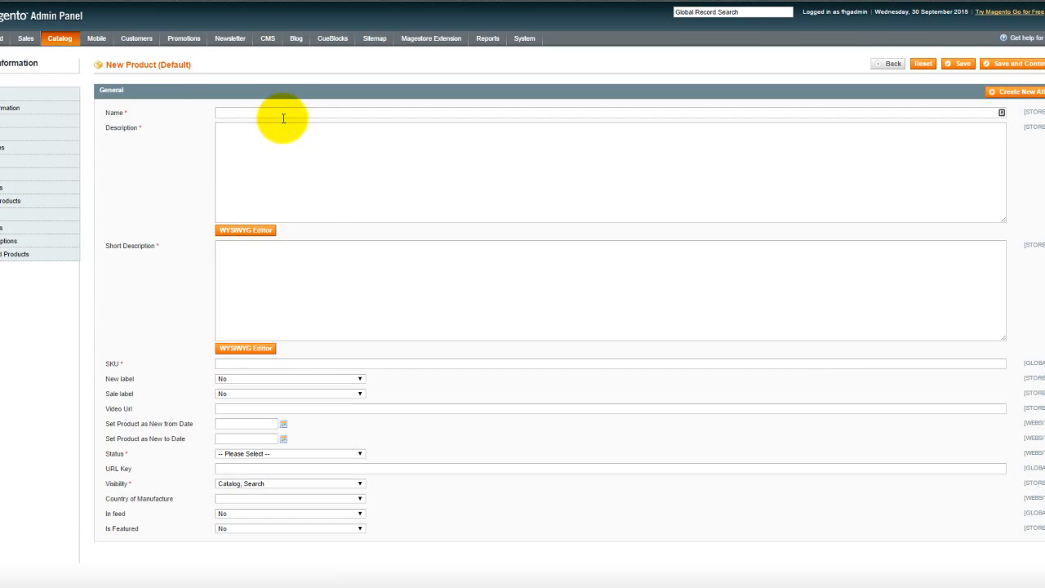
- Enter "Test Fragrance" as the product's name, description and short description, and set its status to Enabled
left_click(283, 115)
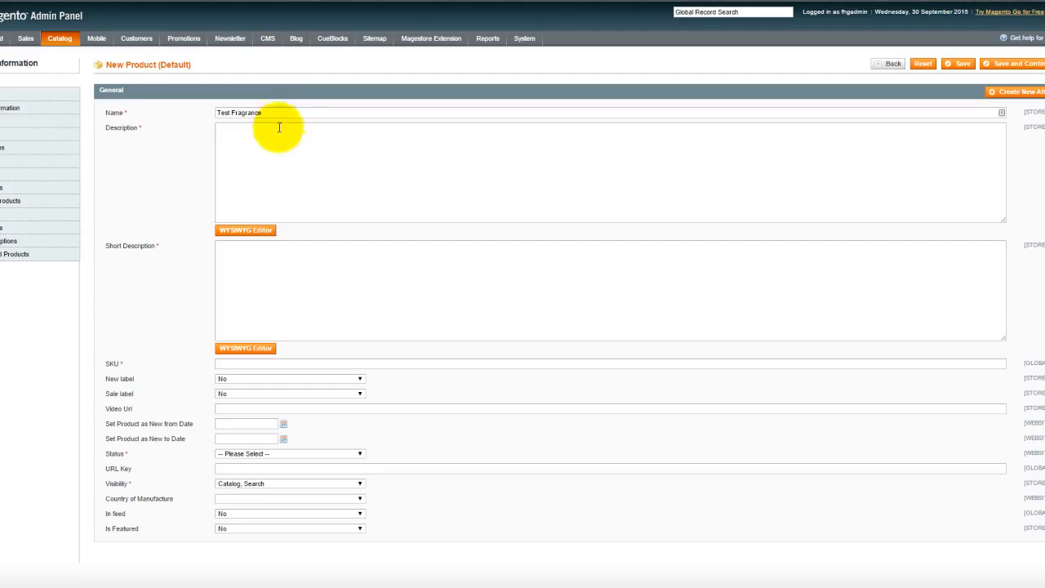
left_click_drag(275, 114, 211, 123)
key("ctrl+c")
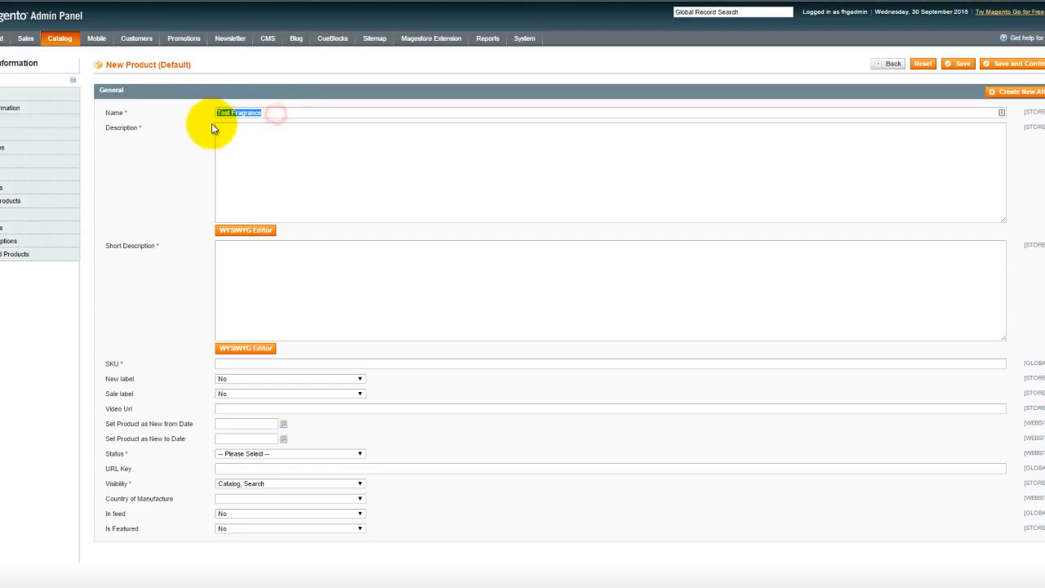
left_click(228, 159)
key("ctrl+v")
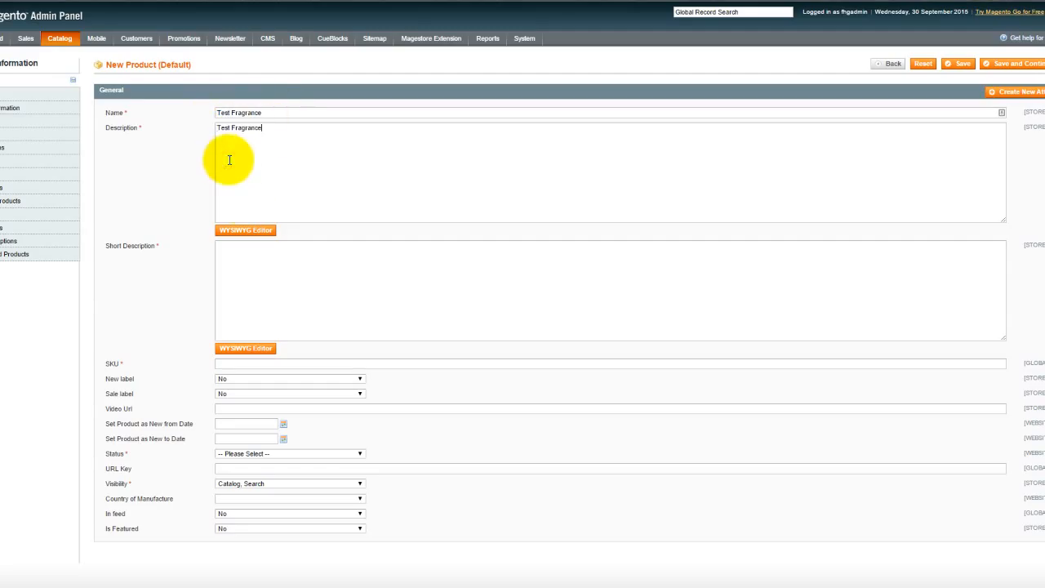
left_click(262, 255)
key("ctrl+v")
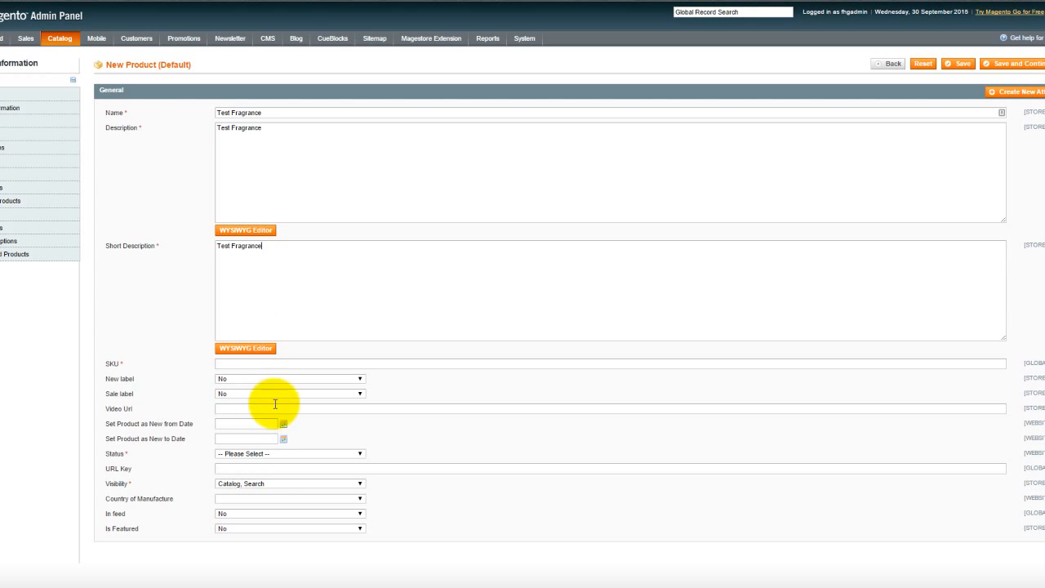
left_click(273, 452)
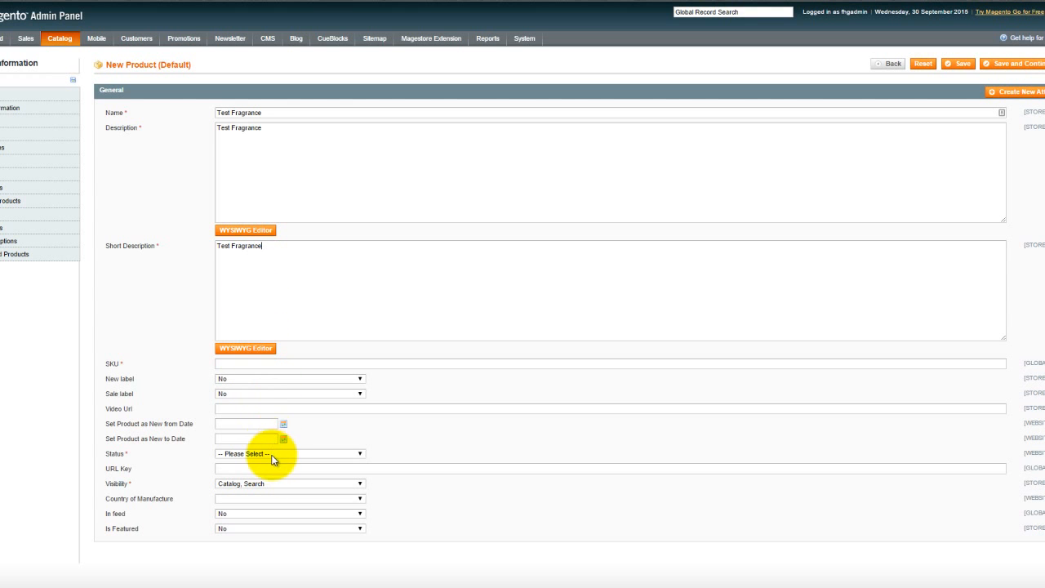
left_click(257, 472)
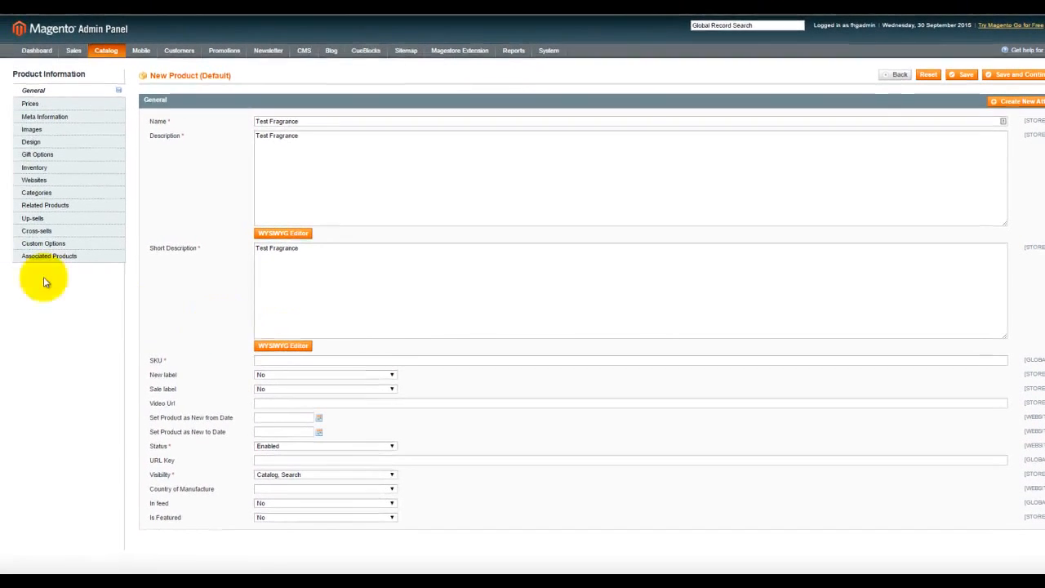
- Set the product's price to 1.00 GBP and its tax class to Taxable Goods
left_click(46, 105)
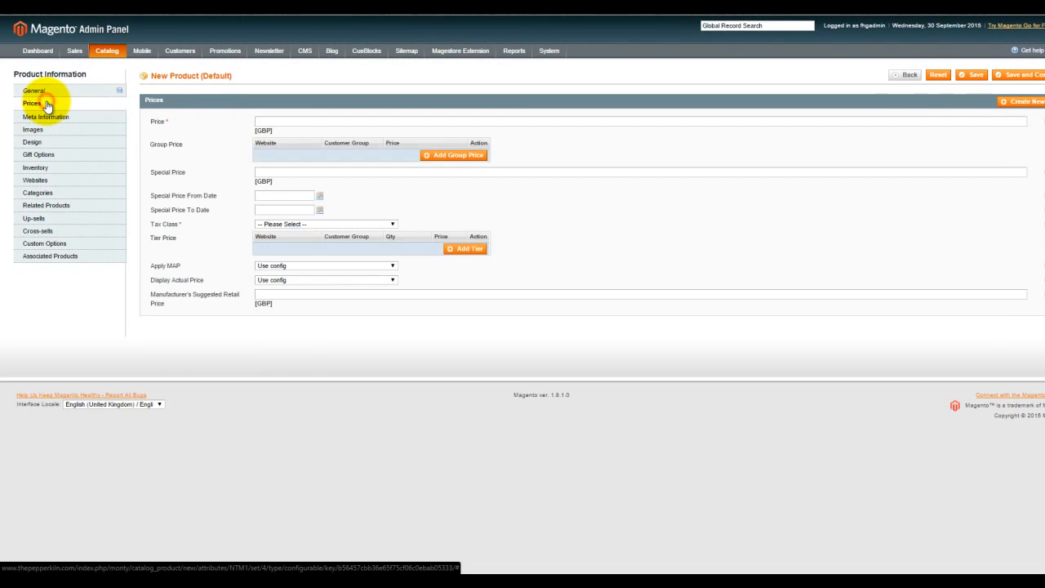
left_click(280, 119)
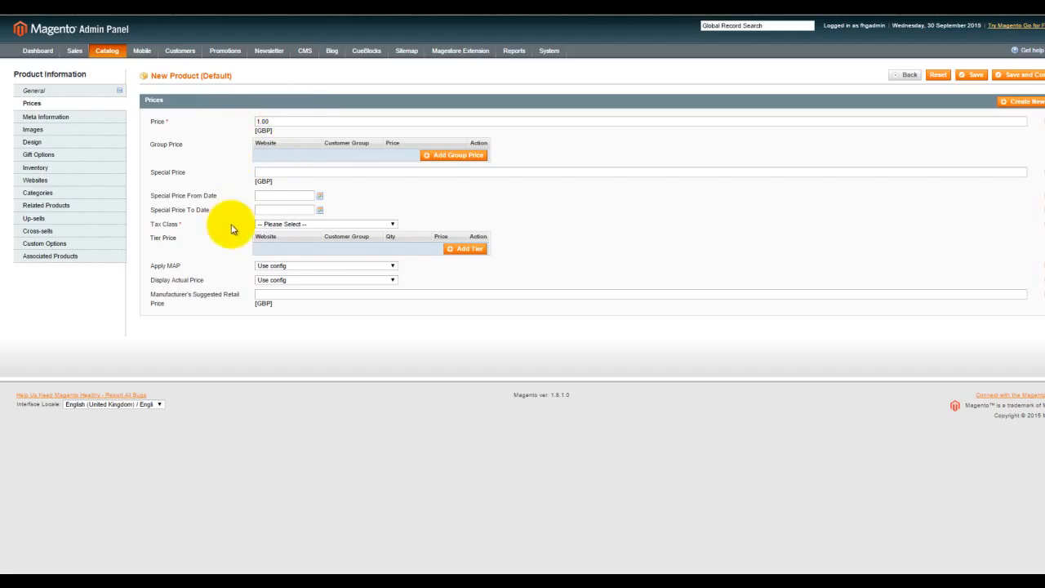
left_click(284, 226)
left_click(284, 249)
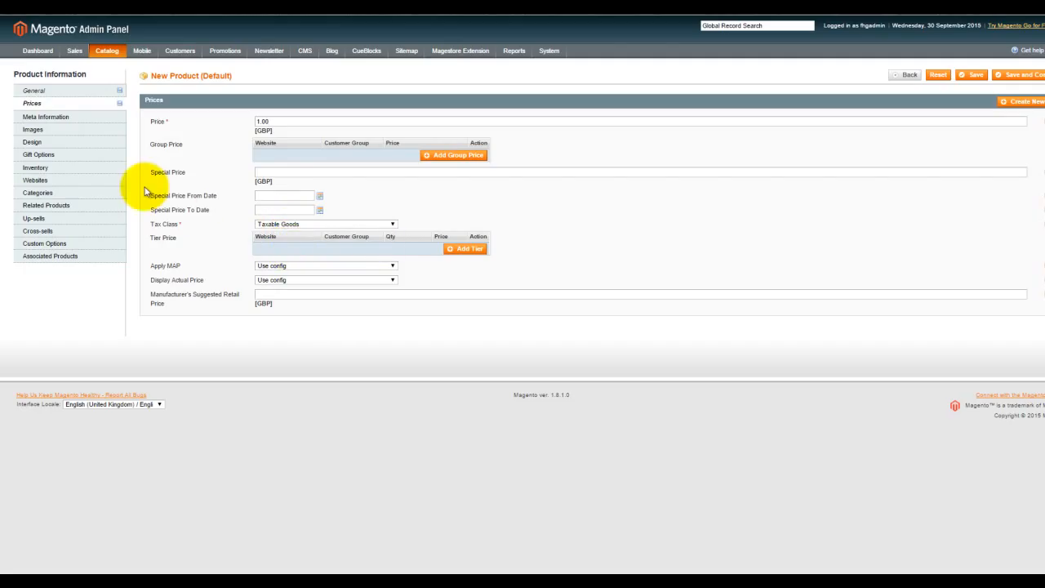
left_click(73, 119)
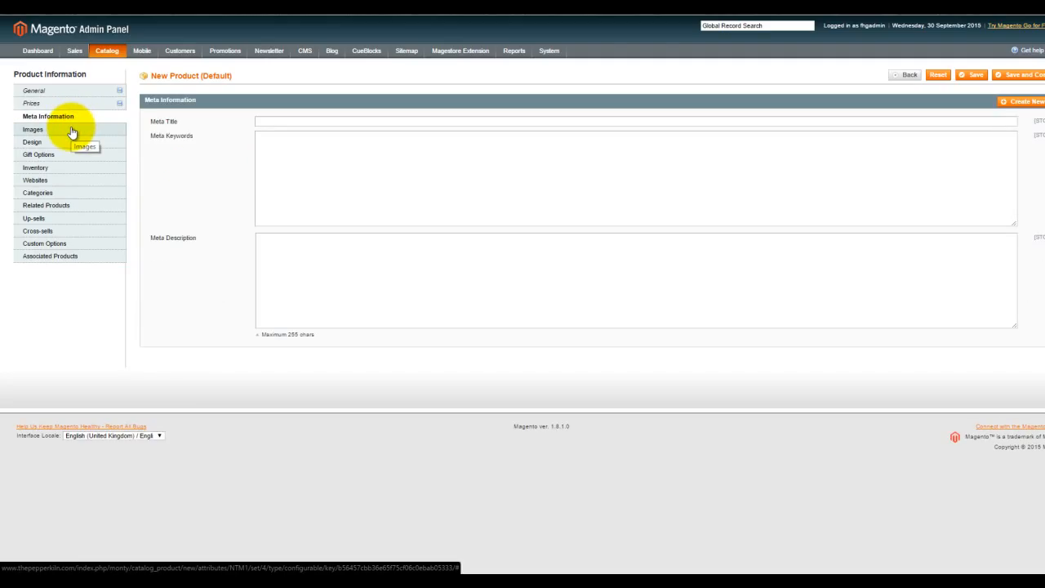
left_click(72, 131)
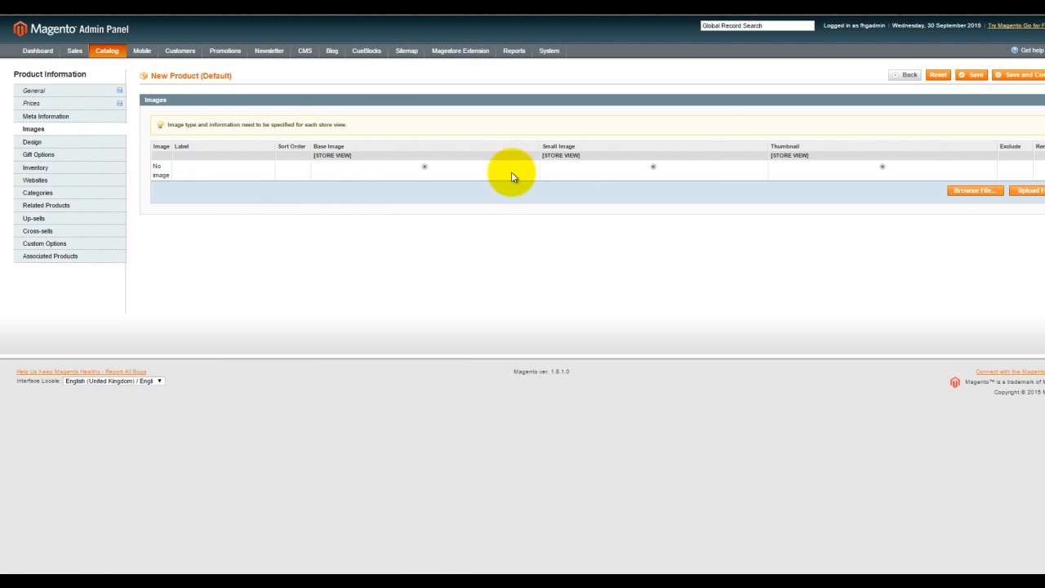
left_click(51, 144)
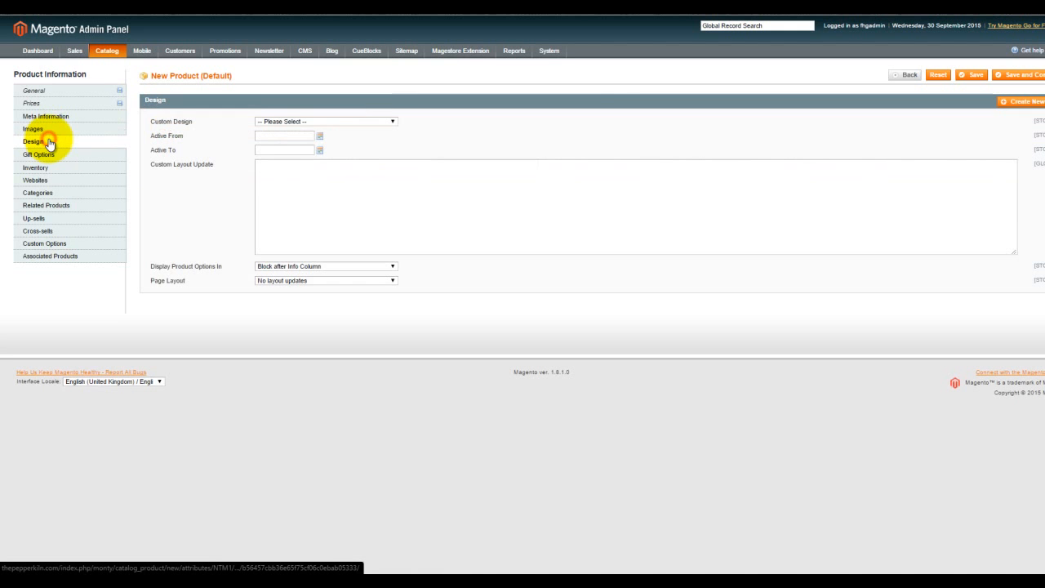
left_click(47, 155)
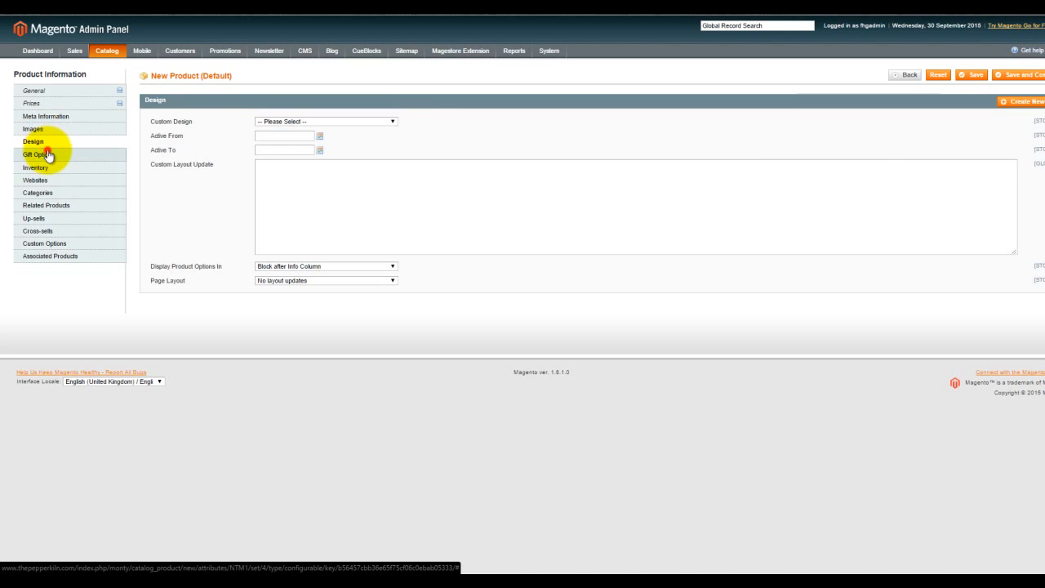
- Set the product's stock availability to In Stock in its inventory settings
left_click(49, 172)
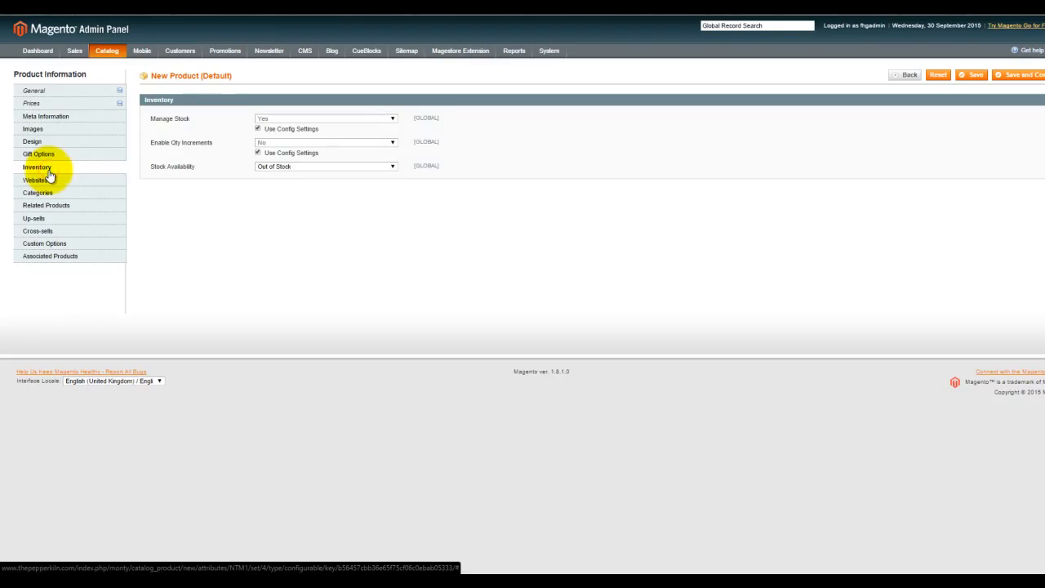
left_click(282, 166)
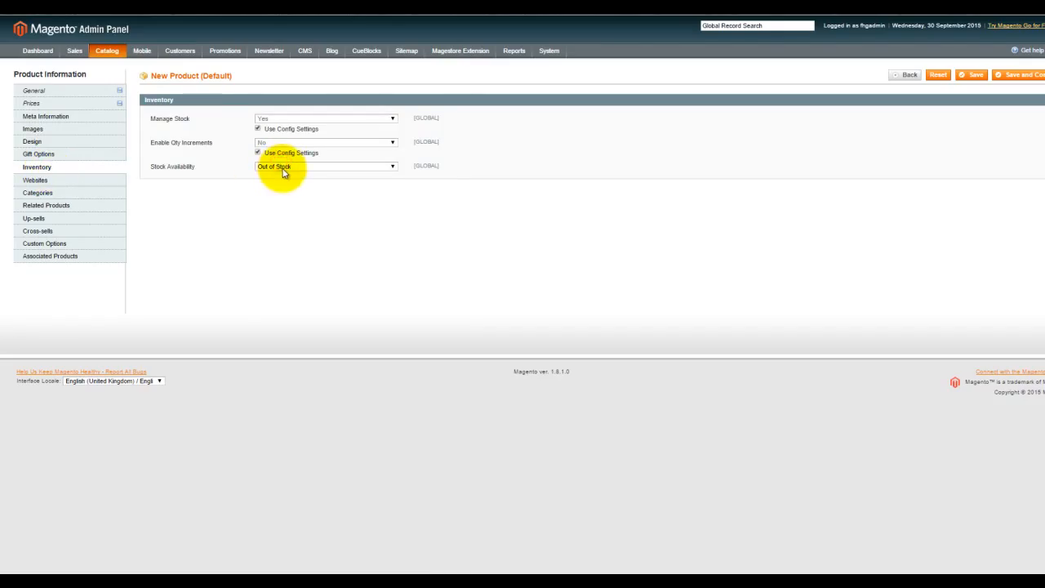
left_click(284, 176)
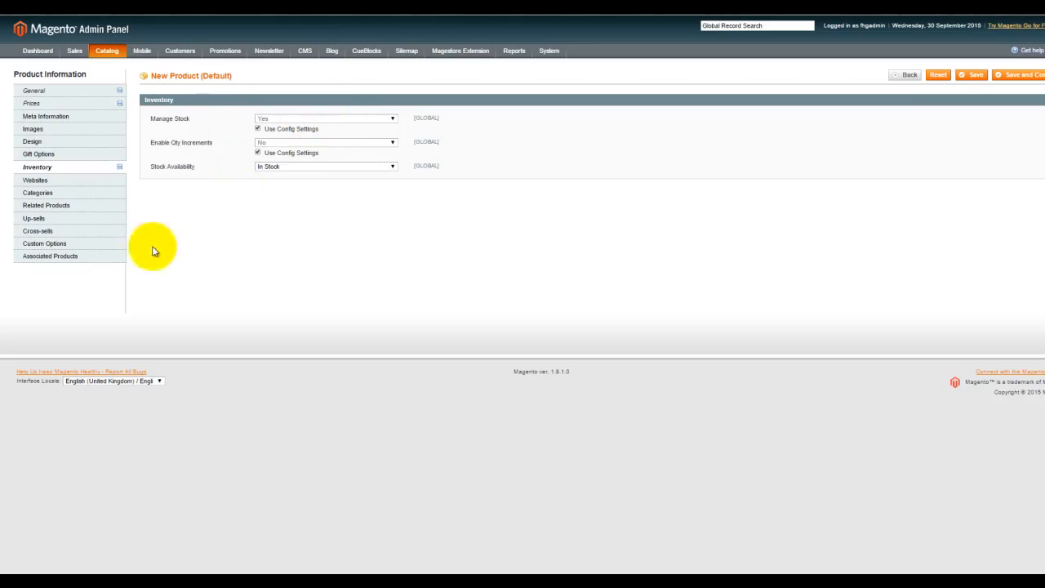
- Assign the product to Main Website and to the Oil Burners category under Home Fragrance
left_click(71, 184)
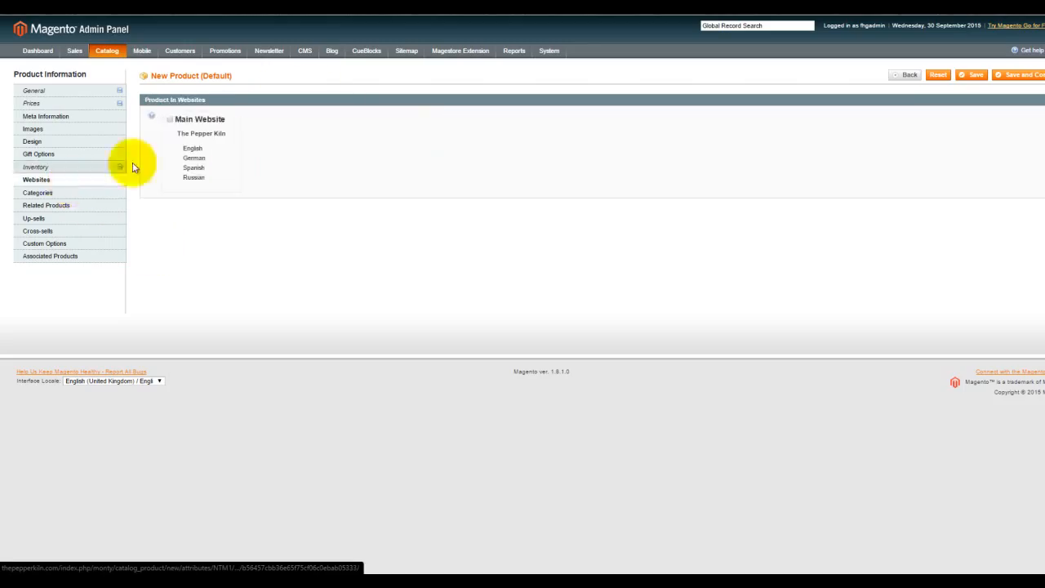
left_click(171, 118)
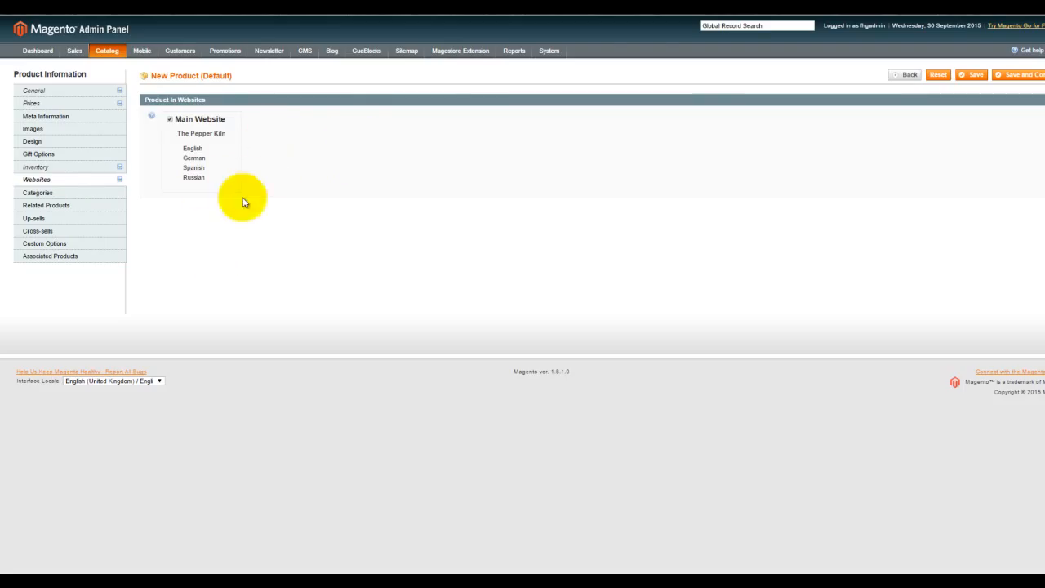
left_click(92, 196)
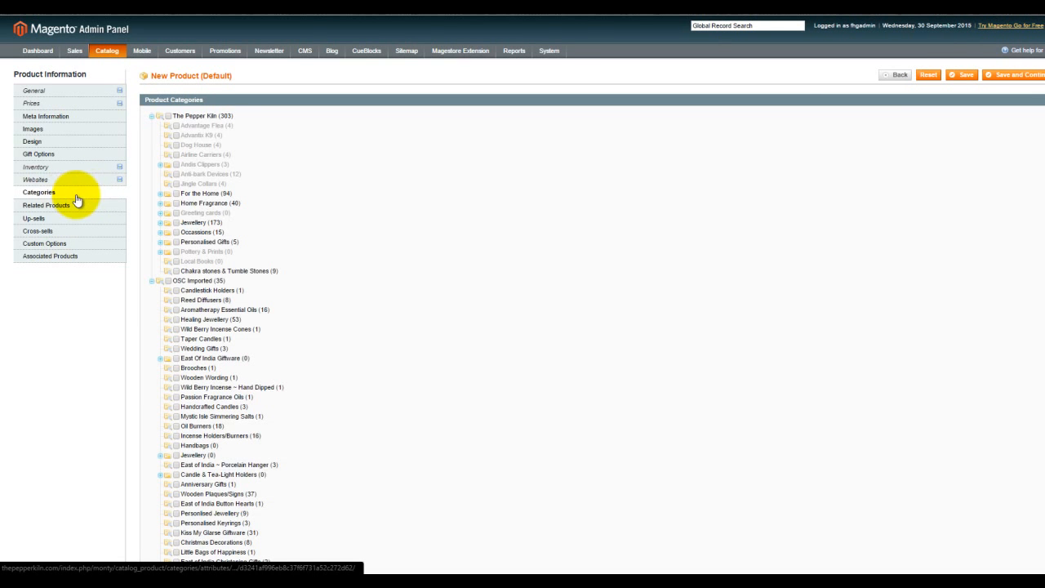
left_click(161, 203)
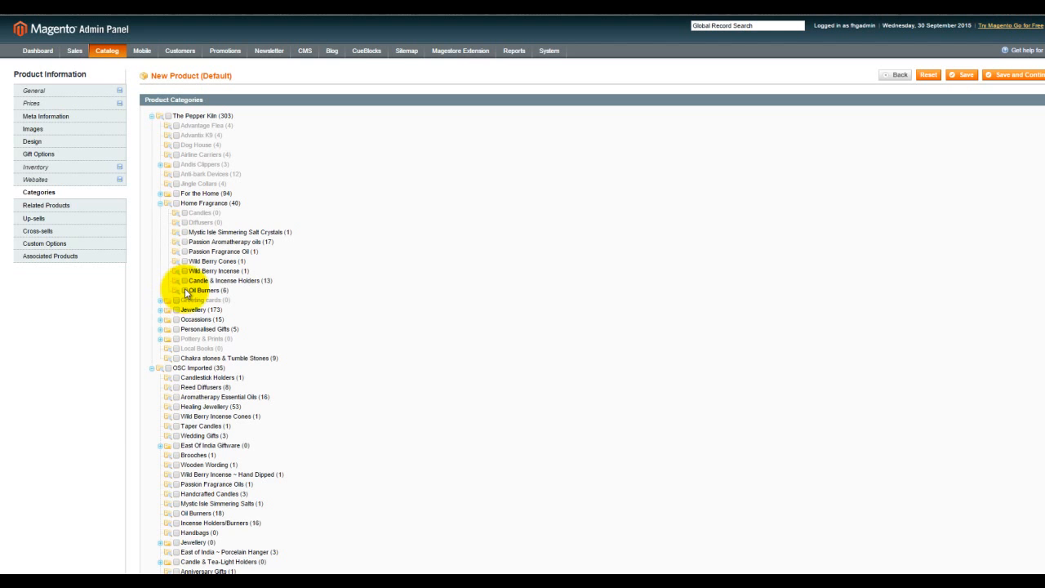
left_click(185, 292)
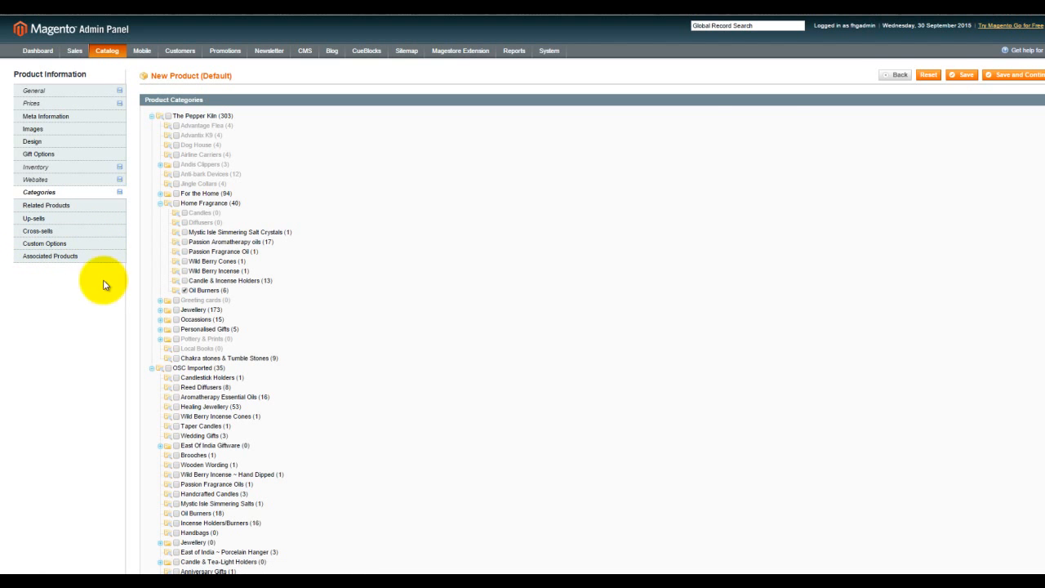
- Fill in the required SKU as TestFragrance and save the product, keeping it open for editing
left_click(1020, 76)
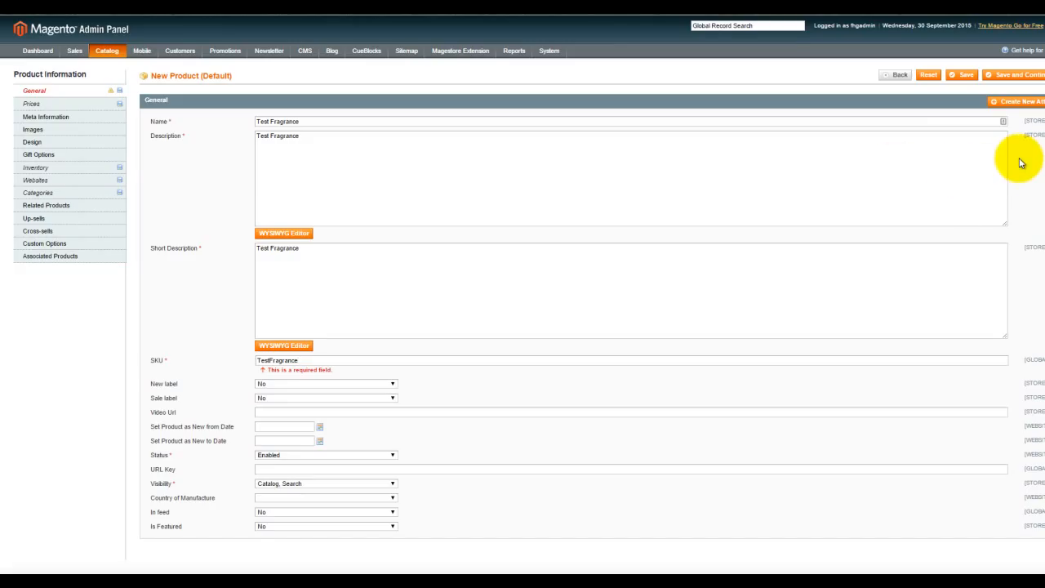
left_click(1026, 77)
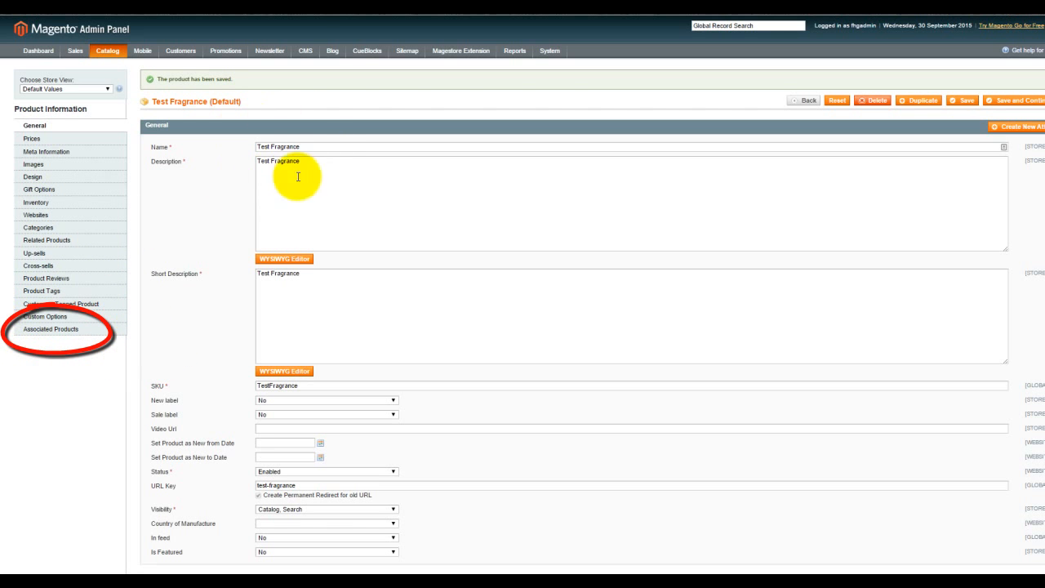
- In the quick simple product creation form for associated products, set weight to 100, status to Enabled and visibility to Not Visible Individually
left_click(47, 333)
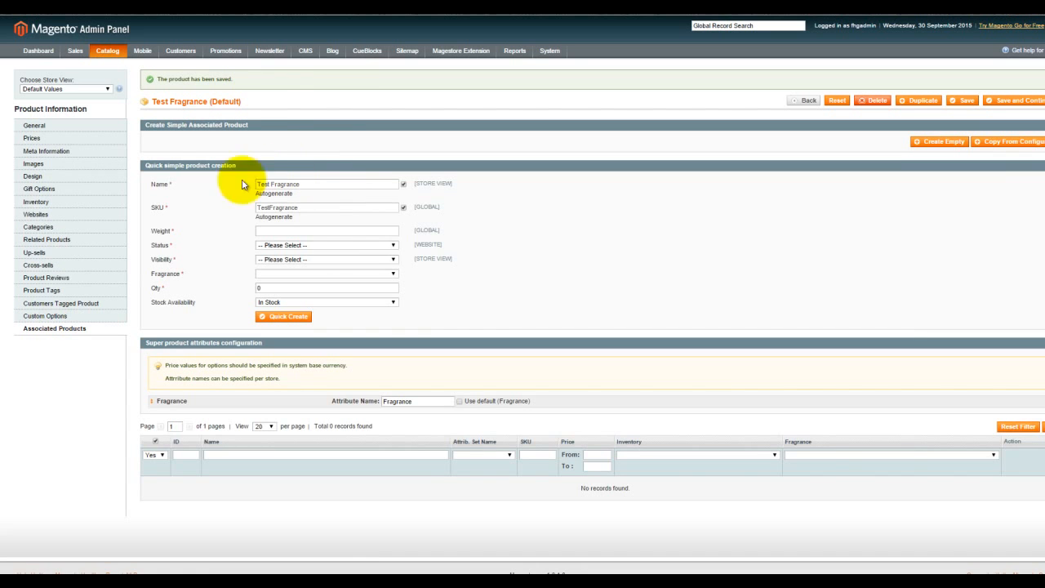
left_click(334, 245)
left_click(316, 262)
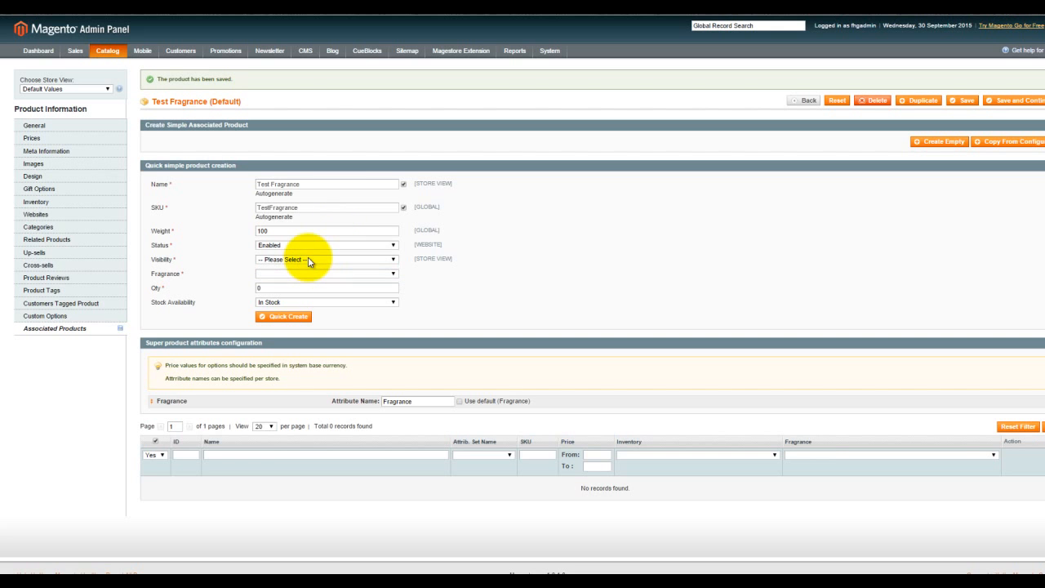
left_click(310, 259)
left_click(304, 277)
- Quick-create a simple associated product with the Baking Brownies fragrance, Fixed price type and a quantity of 20
left_click(283, 273)
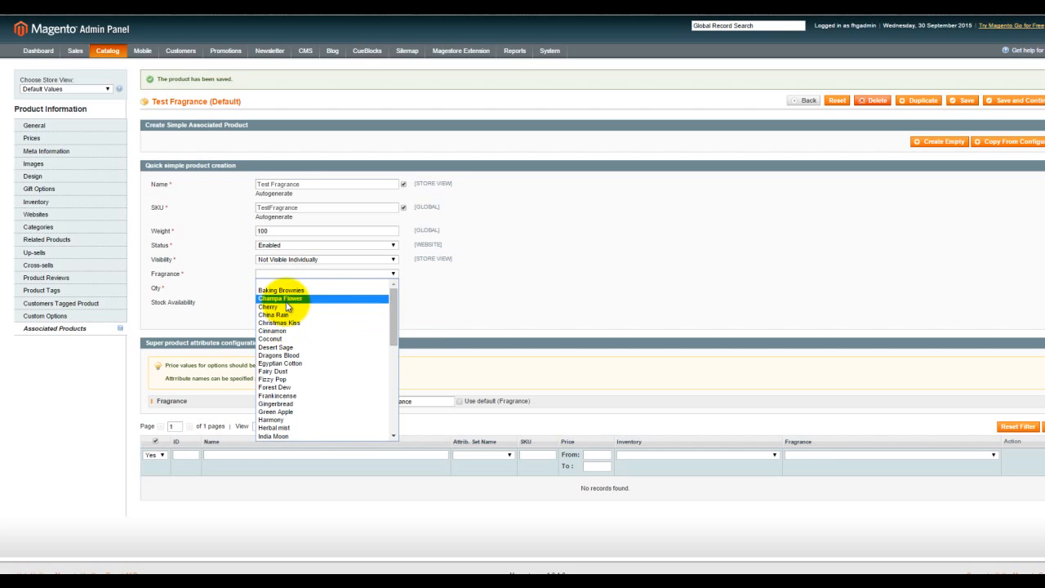
left_click(284, 291)
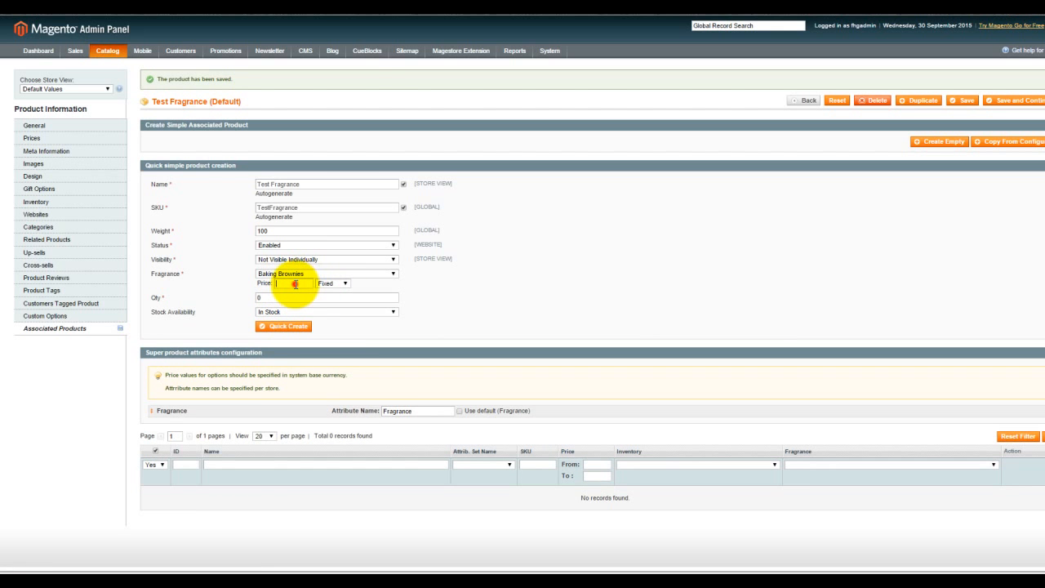
left_click(343, 285)
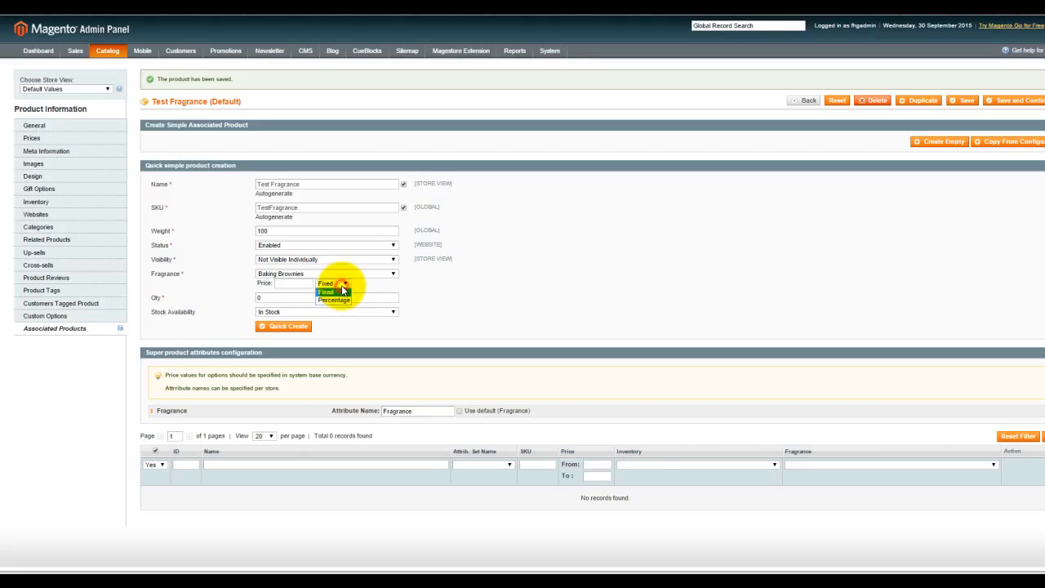
left_click(369, 290)
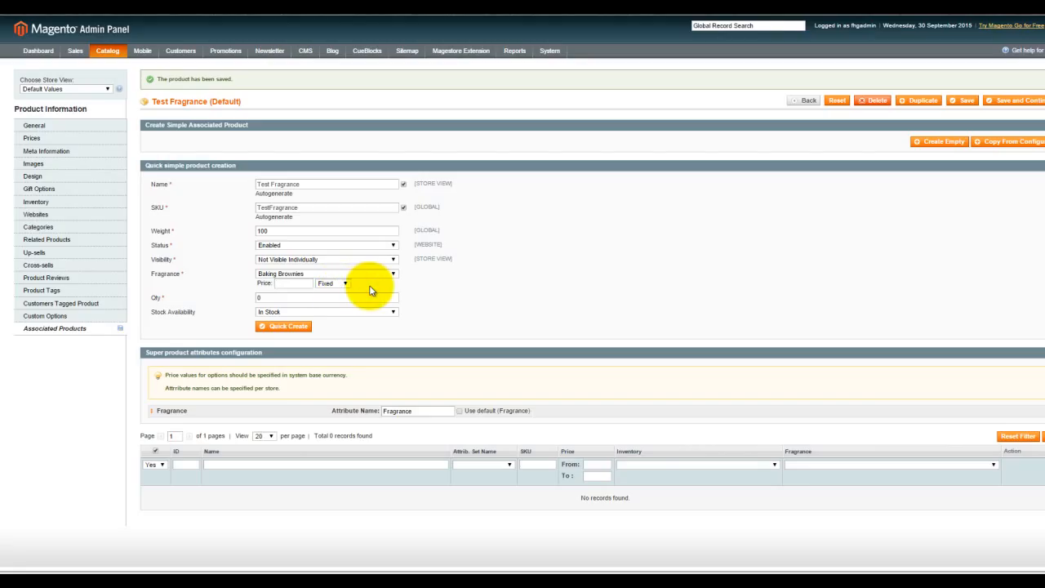
left_click(283, 295)
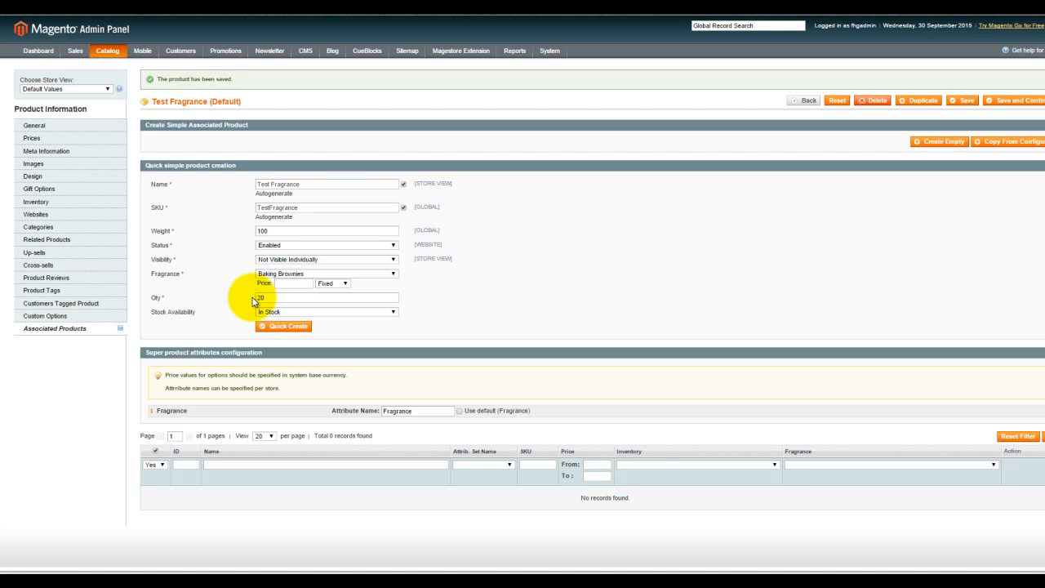
left_click(287, 327)
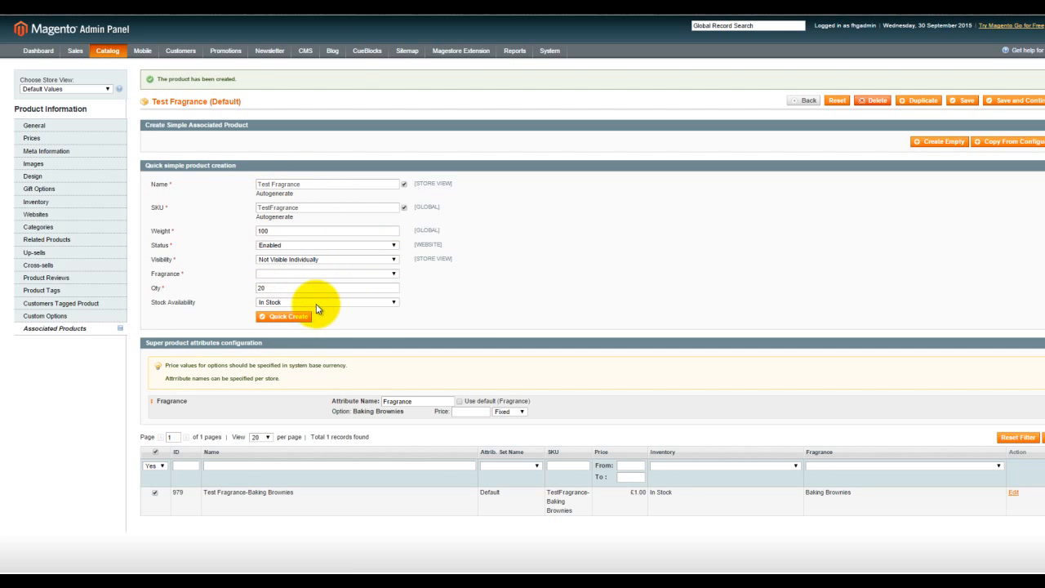
- Quick-create another simple associated product with the Cinnamon fragrance and a quantity of 40
left_click(395, 278)
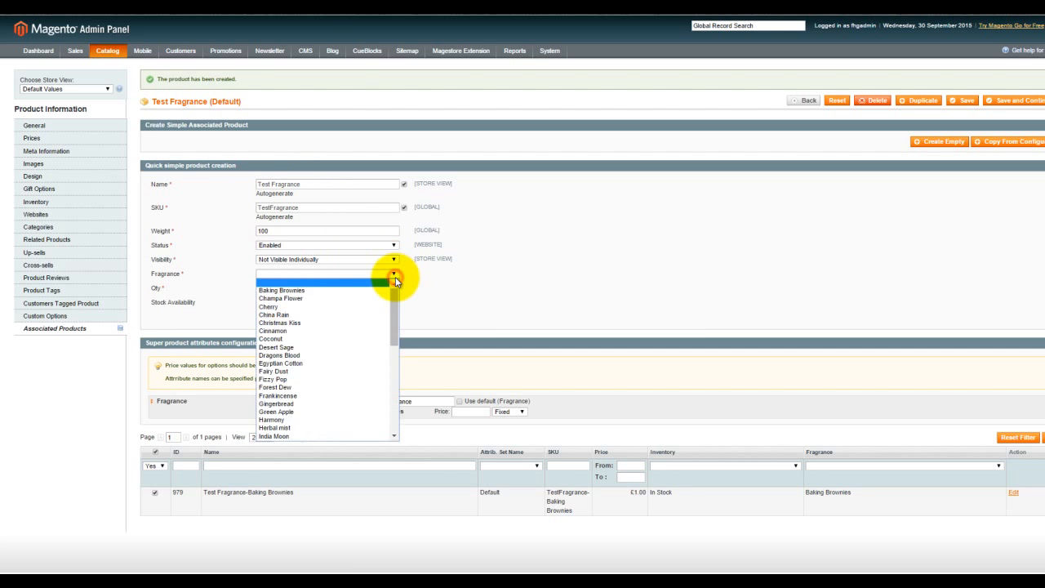
left_click(305, 331)
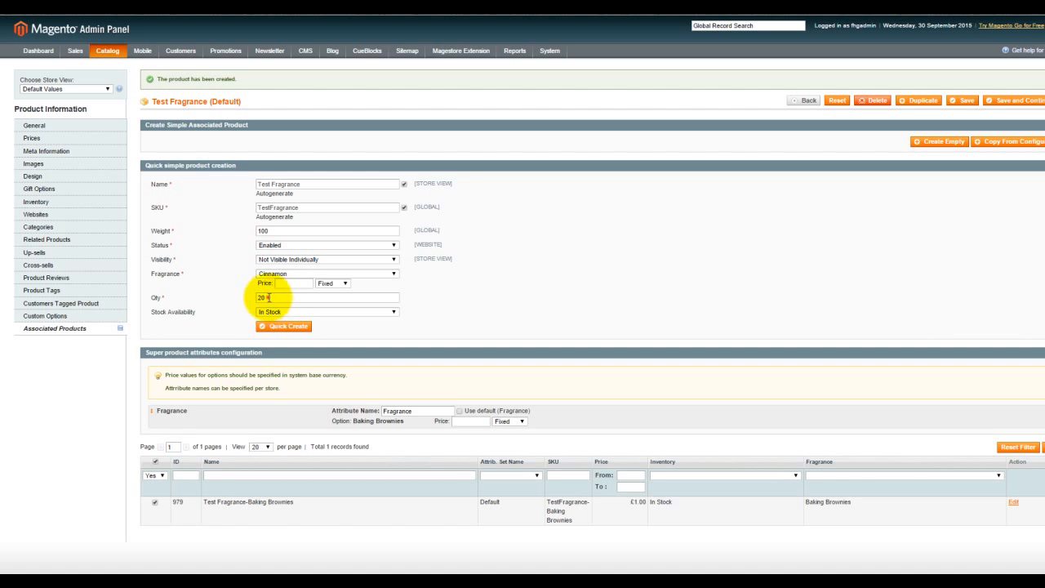
double_click(264, 297)
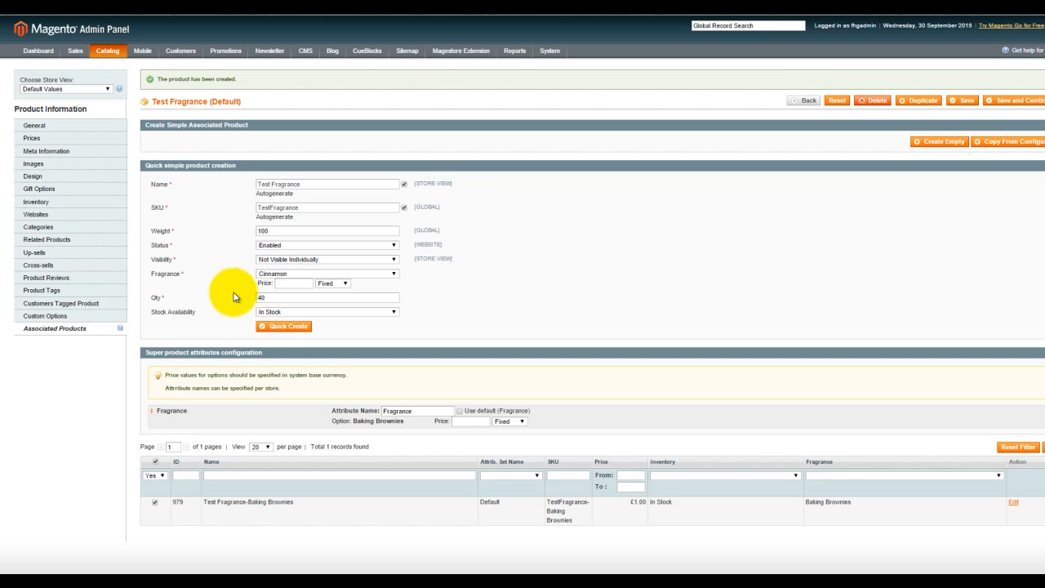
left_click(280, 328)
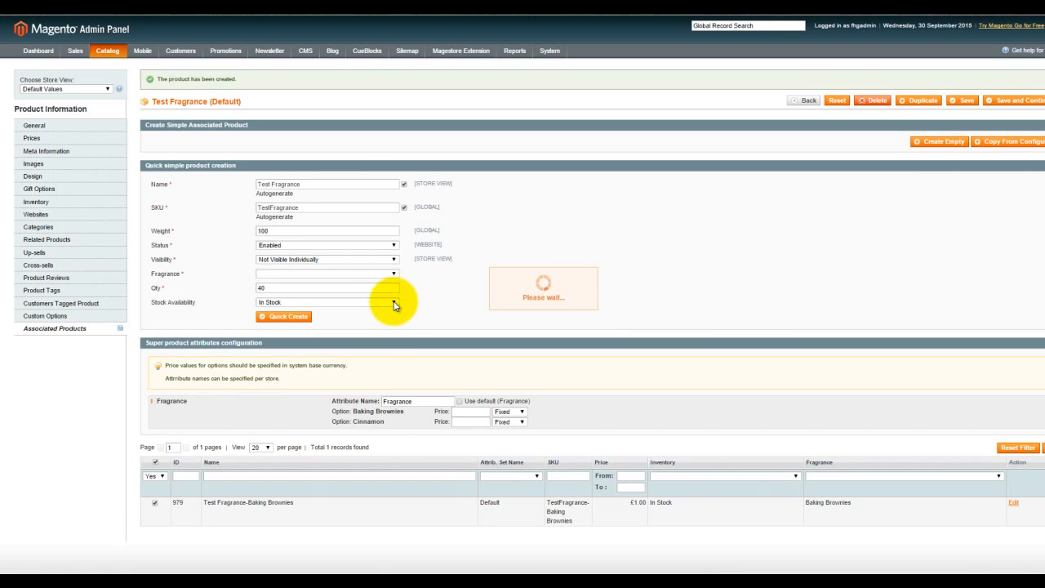
left_click(394, 274)
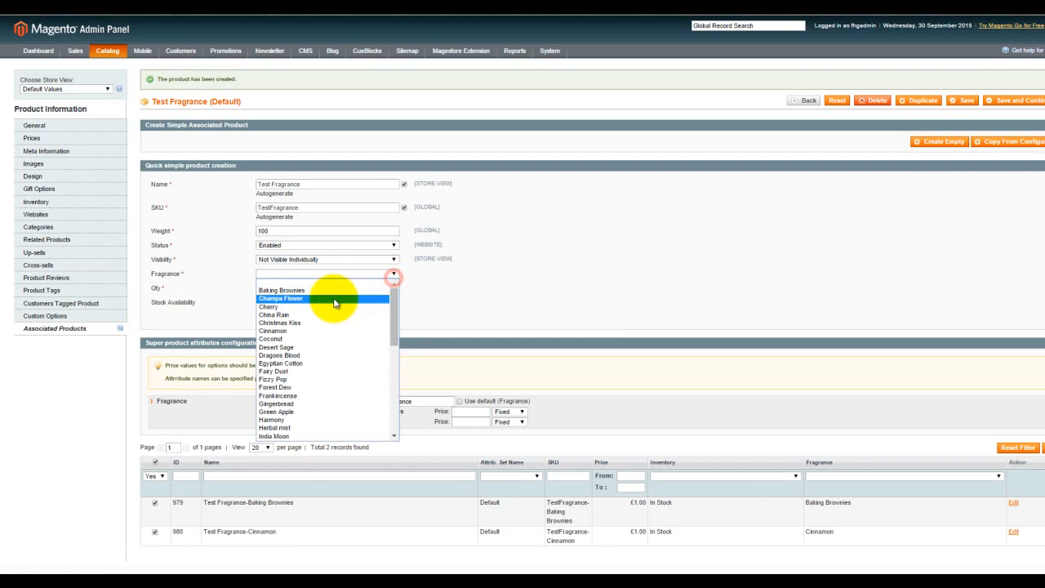
left_click_drag(394, 338, 473, 308)
left_click(474, 308)
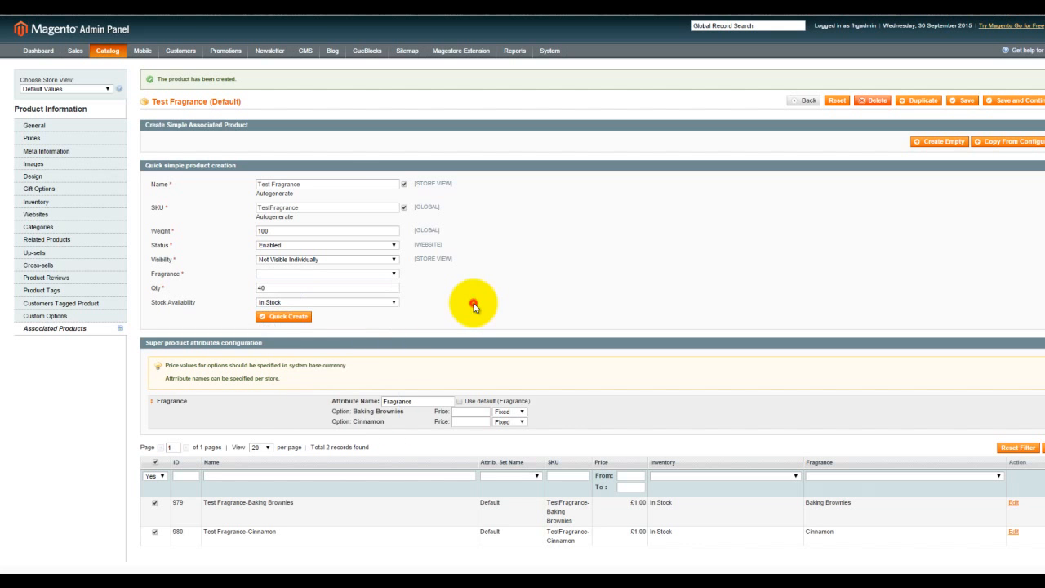
- Save the Test Fragrance configurable product and return to the product list
left_click(966, 104)
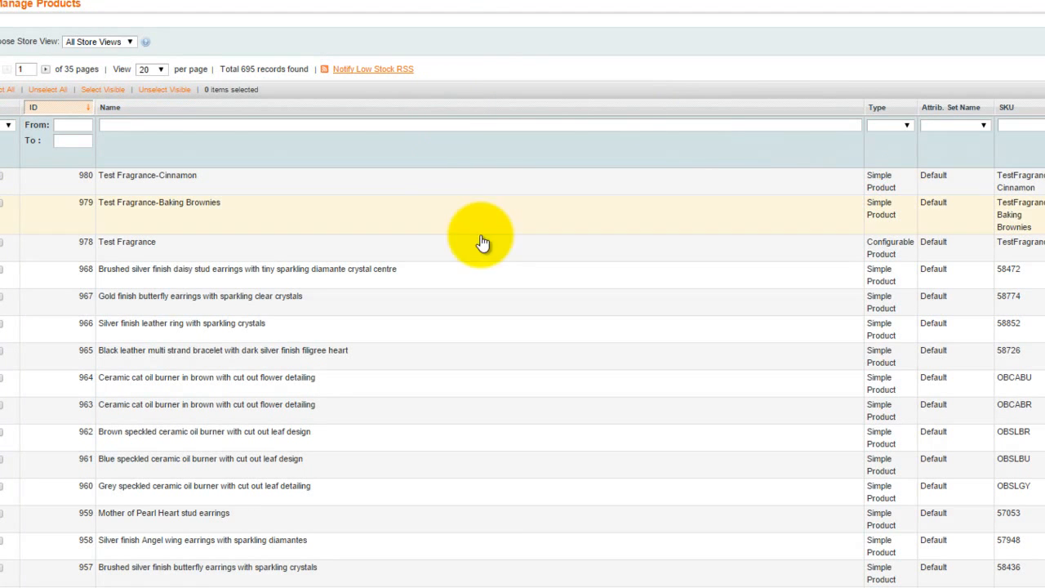
- Switch to The Pepper Kiln storefront and open the Test Fragrance product page from Oil Burners under Home Fragrance
key("alt+Tab")
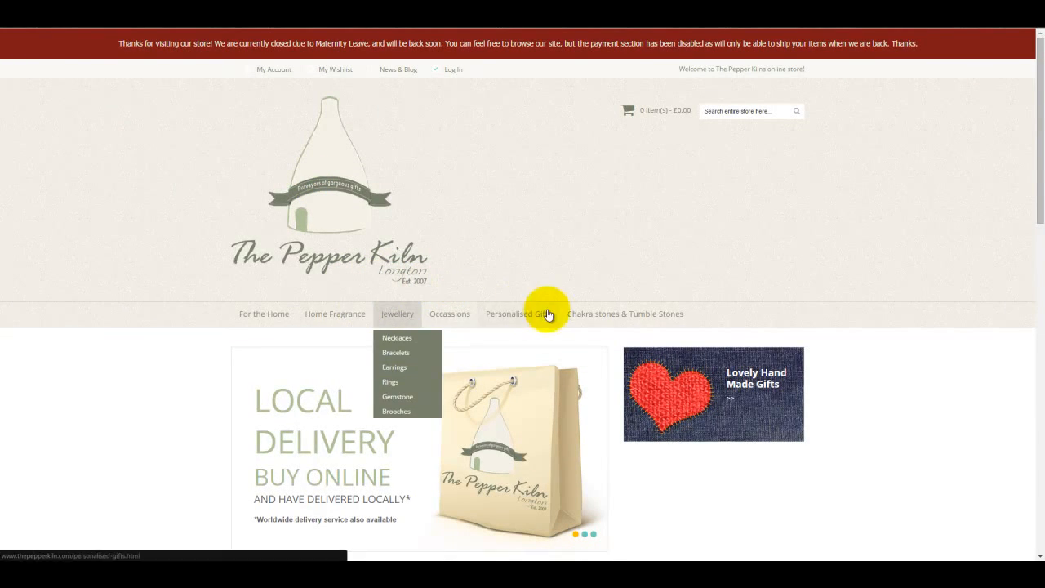
mouse_move(339, 328)
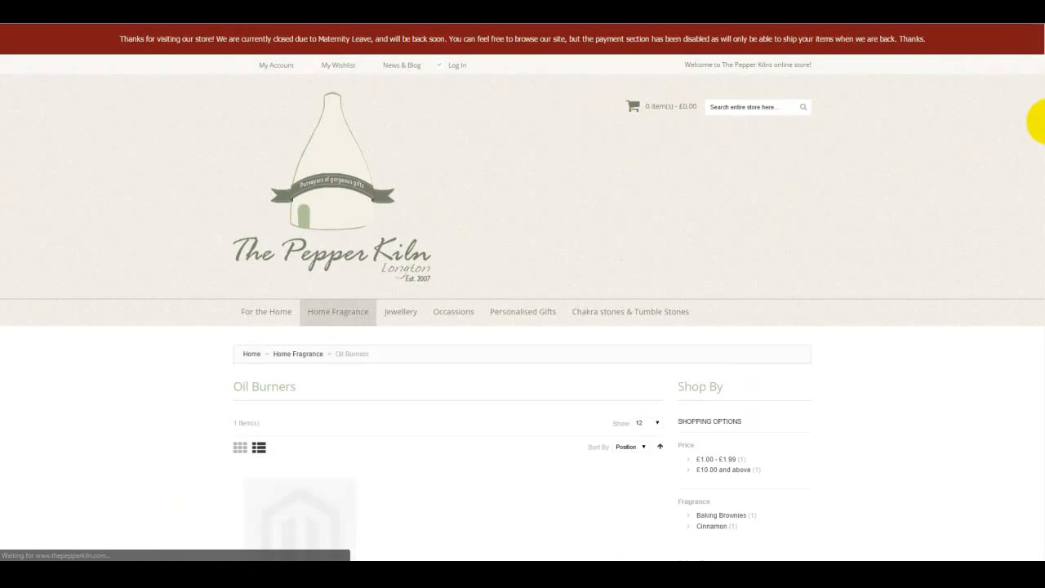
left_click_drag(1037, 123, 1039, 221)
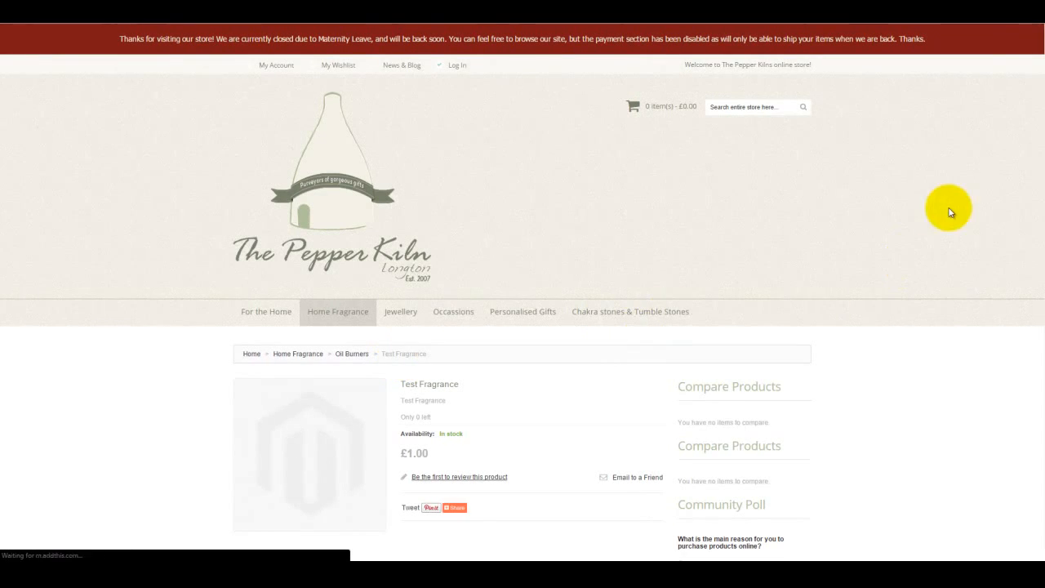
scroll(1038, 188, "down", 3)
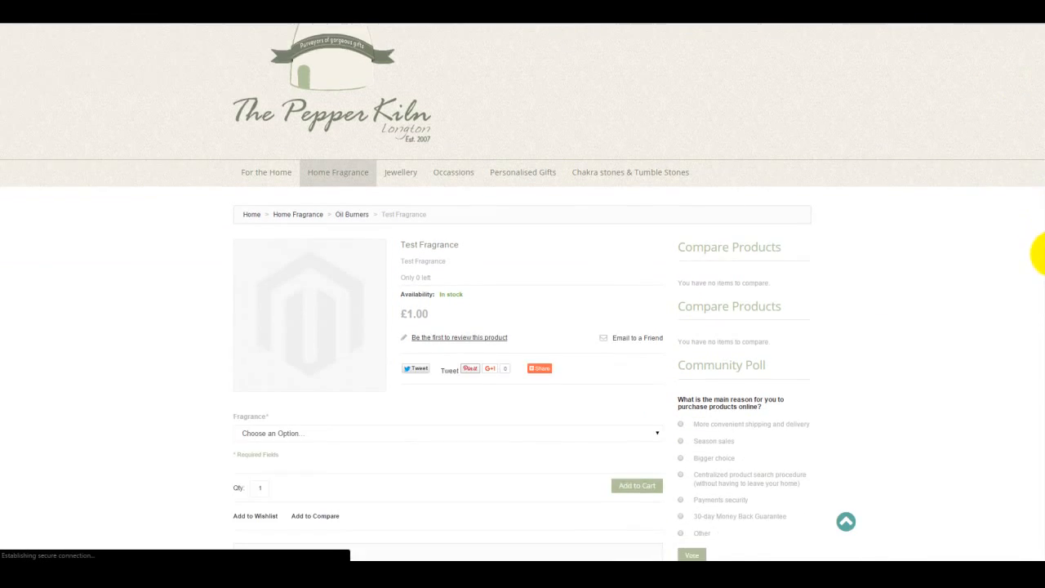
- Check the Fragrance options offered on the storefront product page, starting with Baking Brownies
left_click(350, 323)
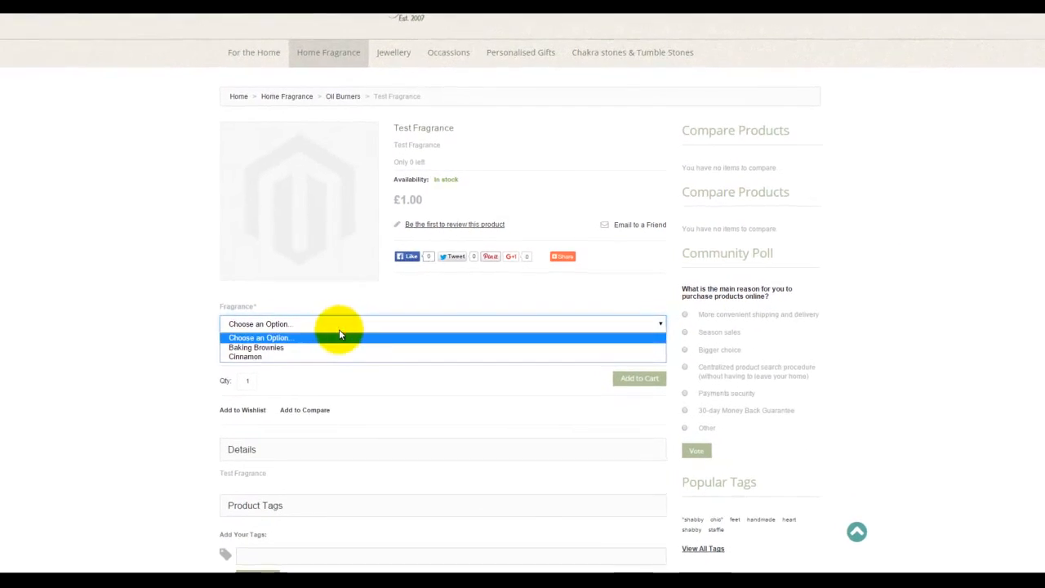
left_click(318, 348)
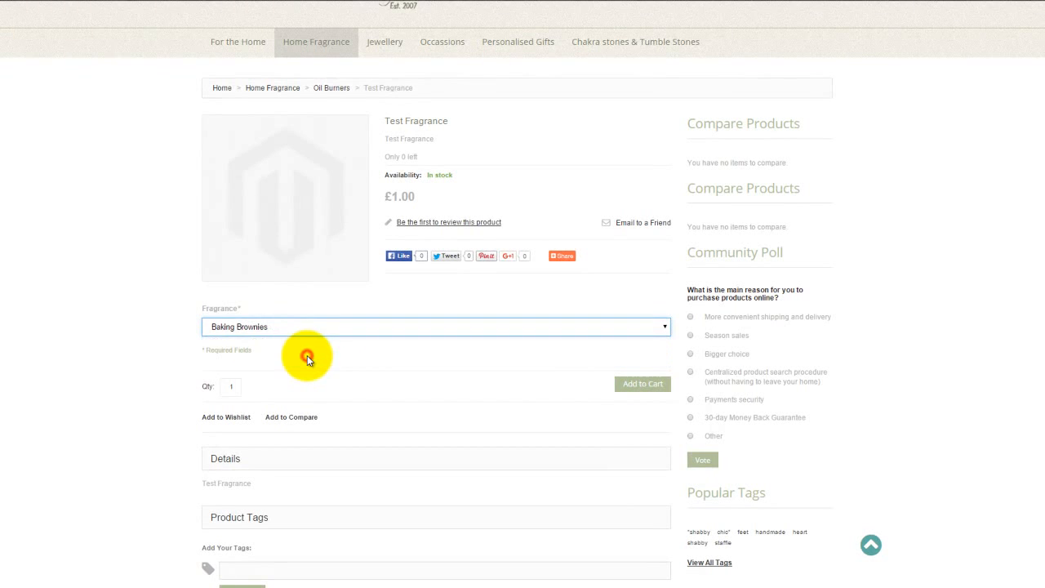
left_click(314, 328)
left_click(296, 365)
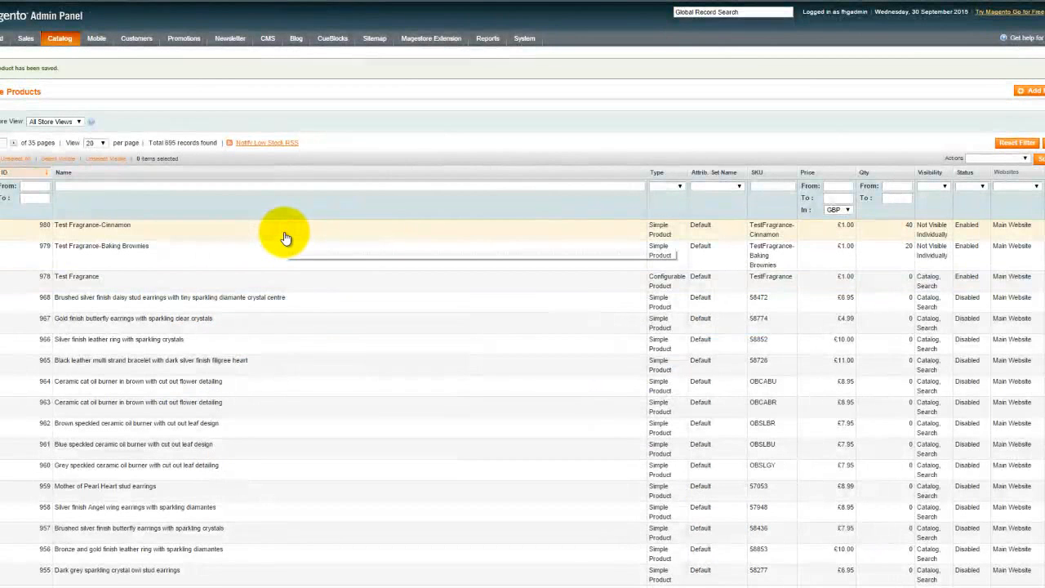
- In the Magento admin product list, open Test Fragrance-Cinnamon and examine the stock quantity in its inventory settings
left_click(563, 239)
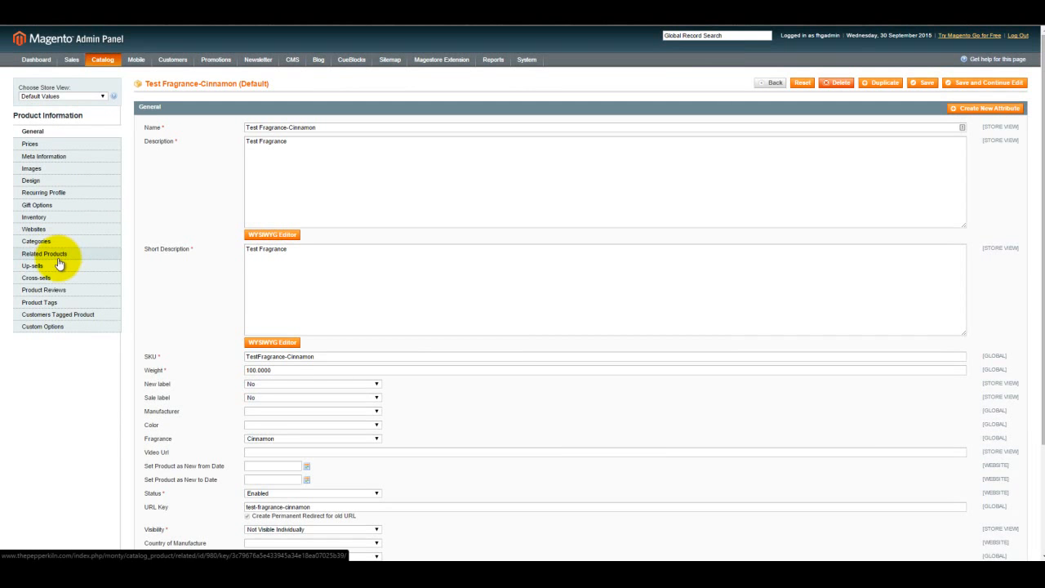
left_click(49, 219)
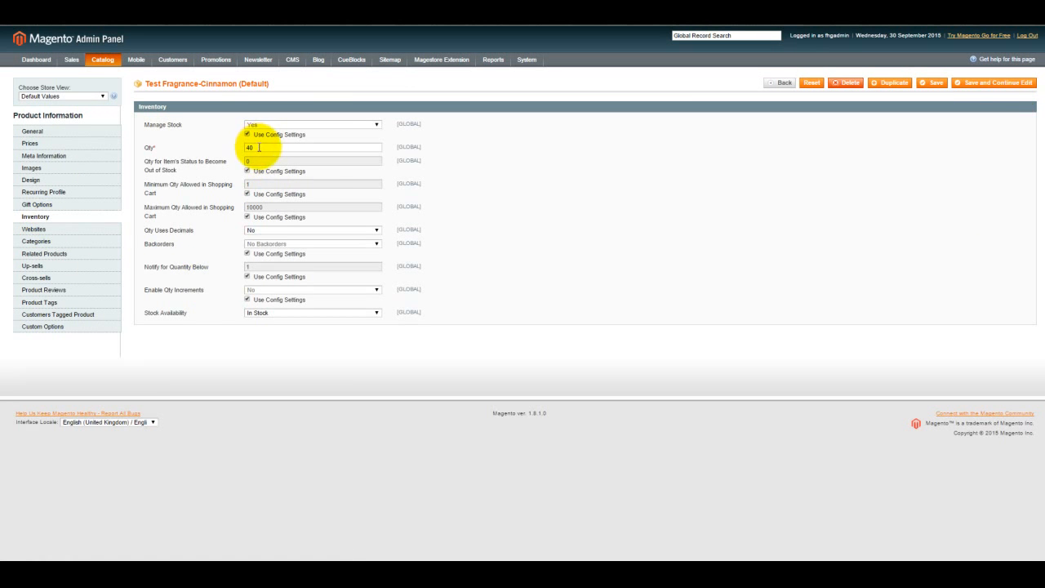
left_click_drag(259, 147, 208, 149)
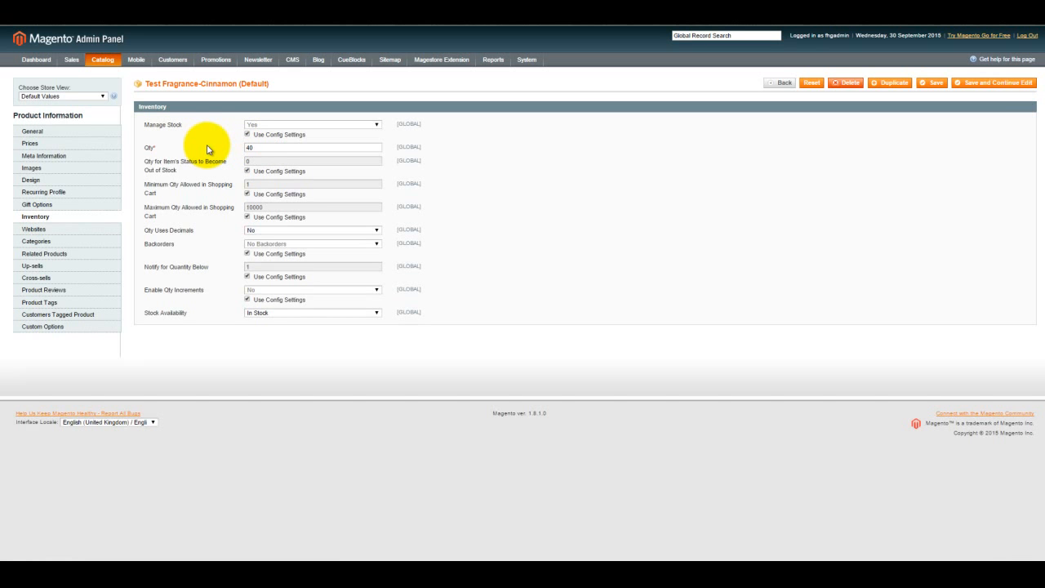